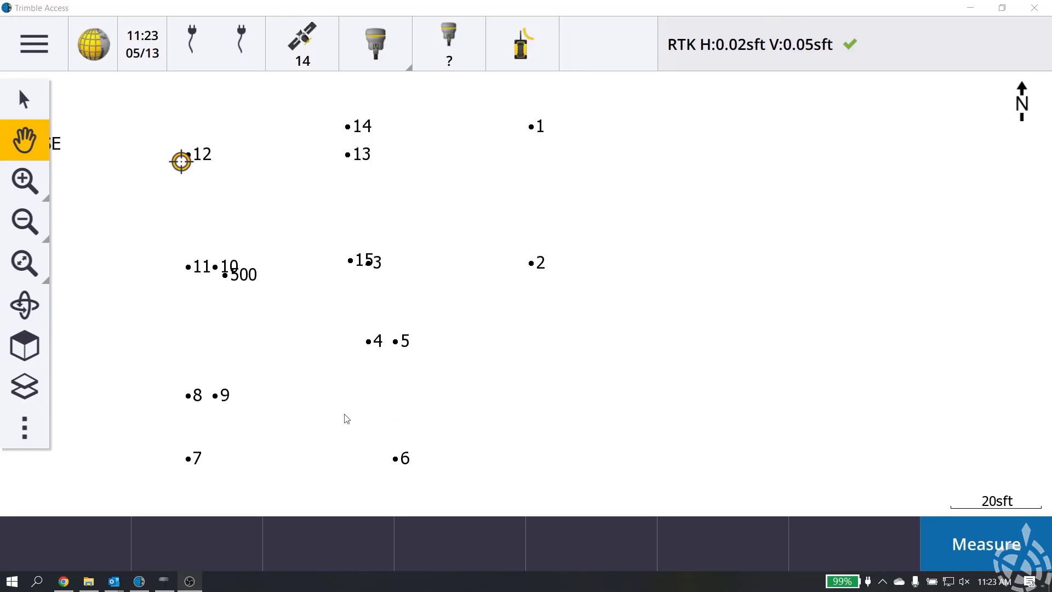
Start a new keyed-in polyline from the Key in menu, defaulting to name Pline0003
{"action": "left_click", "coordinate": [30, 55]}
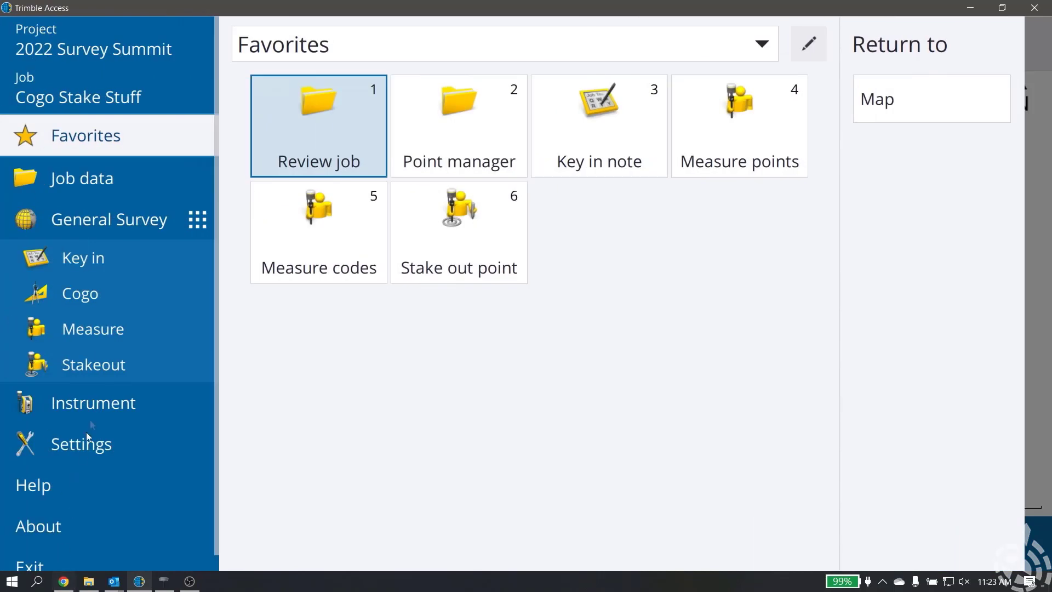
{"action": "left_click", "coordinate": [125, 262]}
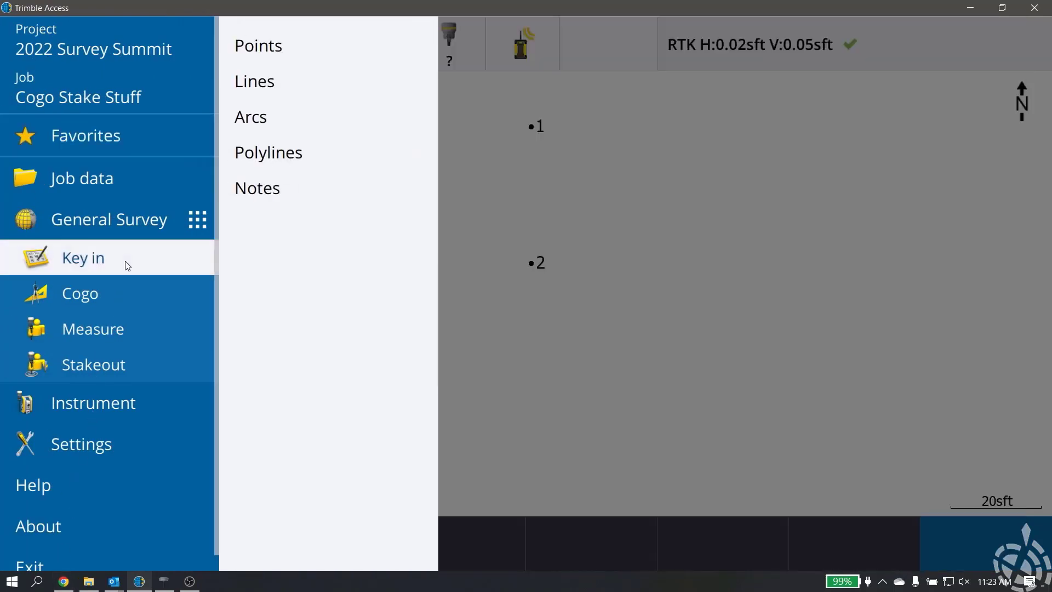
{"action": "left_click", "coordinate": [269, 153]}
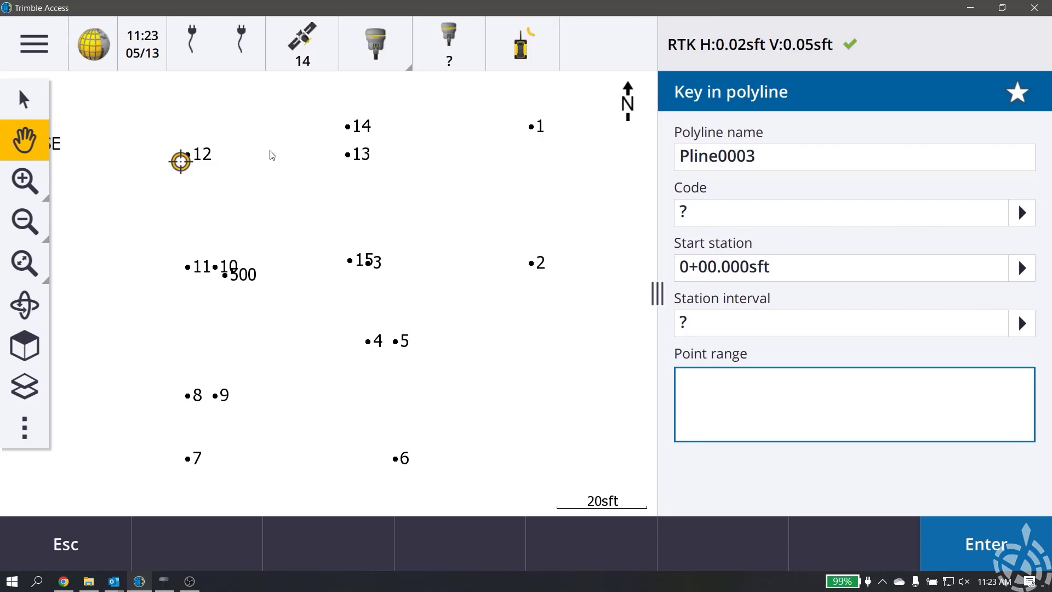
Replace the polyline name Pline0003 with 'Test Polyline'
{"action": "left_click", "coordinate": [794, 158]}
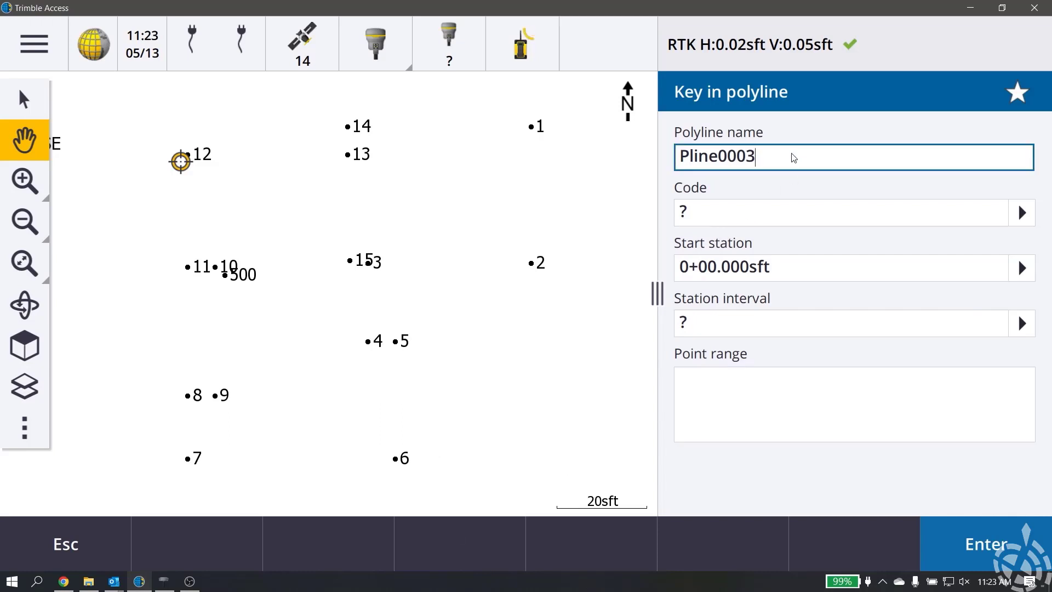
{"action": "key", "text": "BackSpace"}
{"action": "key", "text": "BackSpace"}
{"action": "key", "text": "BackSpace"}
{"action": "key", "text": "BackSpace"}
{"action": "key", "text": "BackSpace"}
{"action": "key", "text": "BackSpace"}
{"action": "key", "text": "BackSpace"}
{"action": "key", "text": "BackSpace"}
{"action": "key", "text": "BackSpace"}
{"action": "type", "text": "Te"}
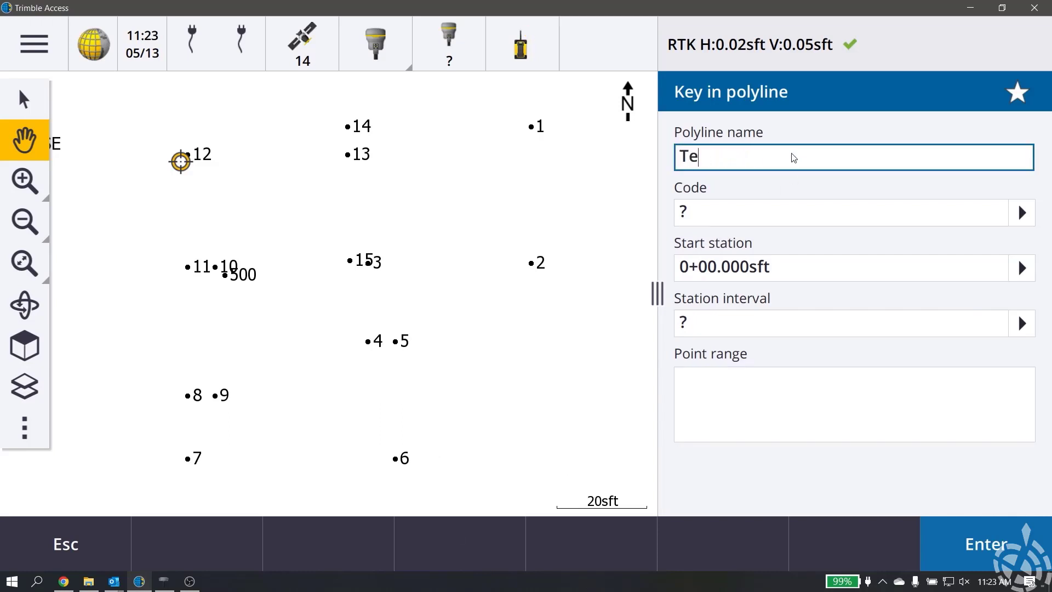
{"action": "type", "text": "st Polyline"}
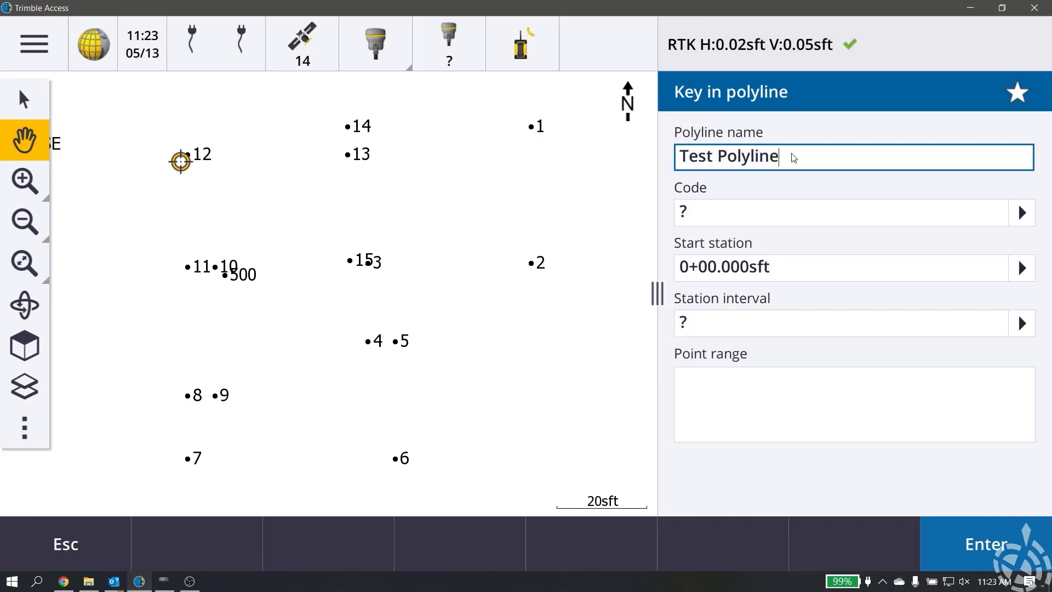
{"action": "left_click", "coordinate": [727, 226]}
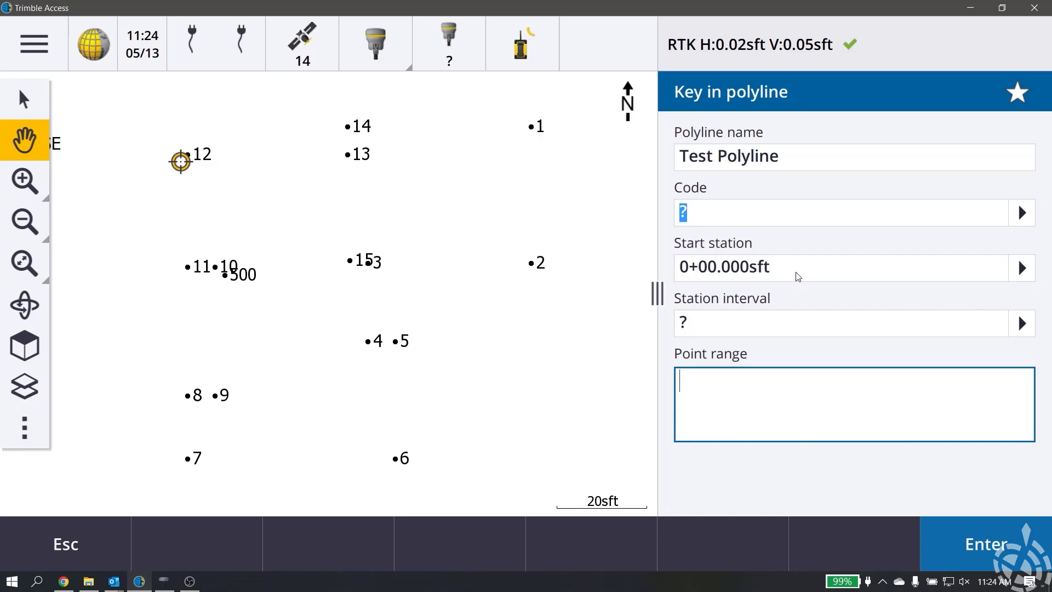
Enter 15 as the polyline station interval (15.000sft)
{"action": "left_click", "coordinate": [758, 324]}
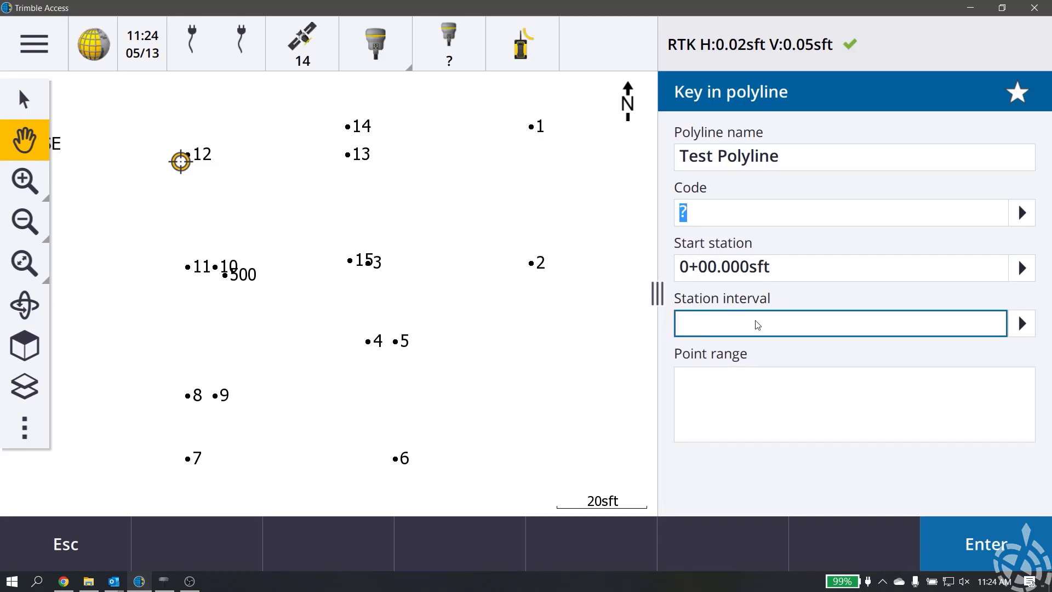
{"action": "type", "text": "15"}
{"action": "key", "text": "Tab"}
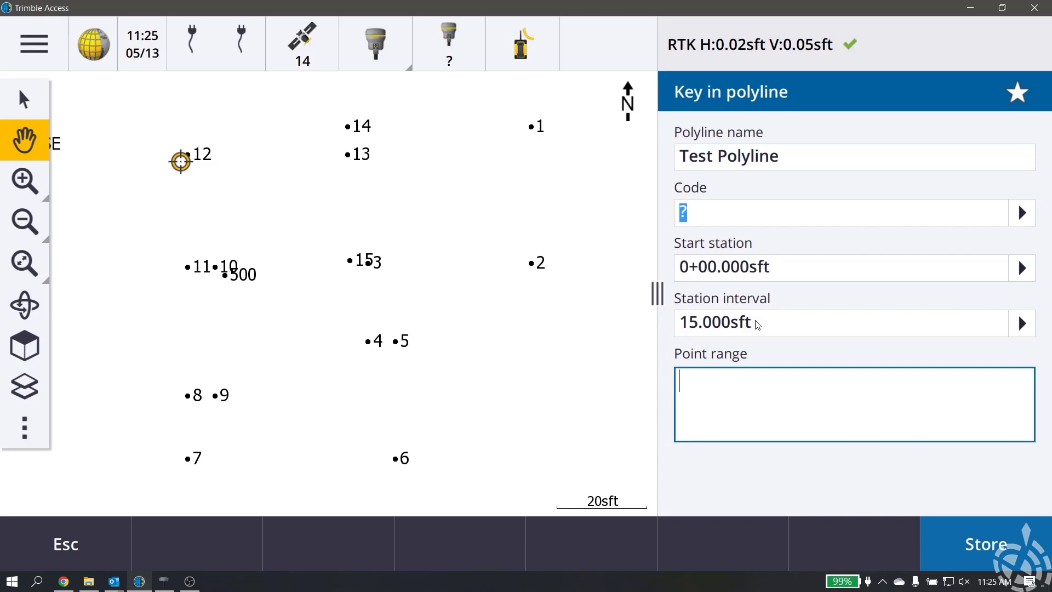
Preview the polyline through point range 1,15,12, then clear the point range
{"action": "type", "text": "1,15,"}
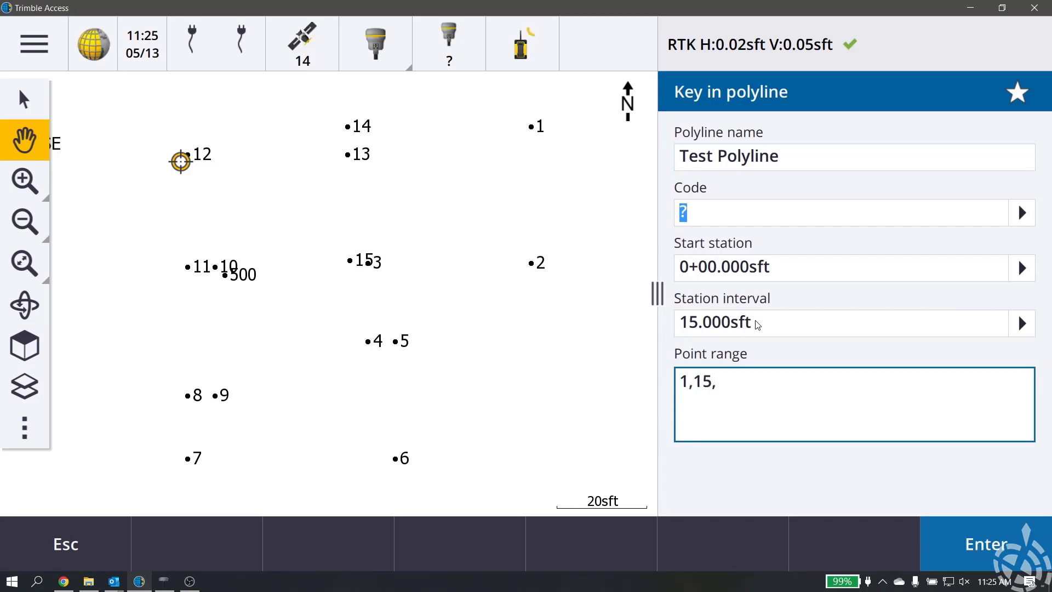
{"action": "type", "text": "12"}
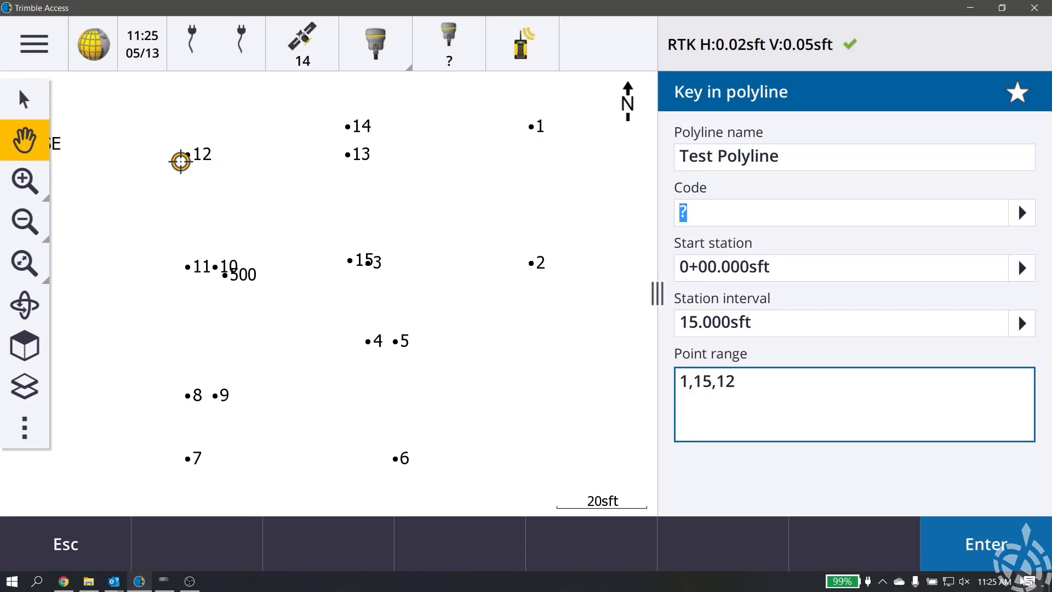
{"action": "left_click", "coordinate": [1004, 553]}
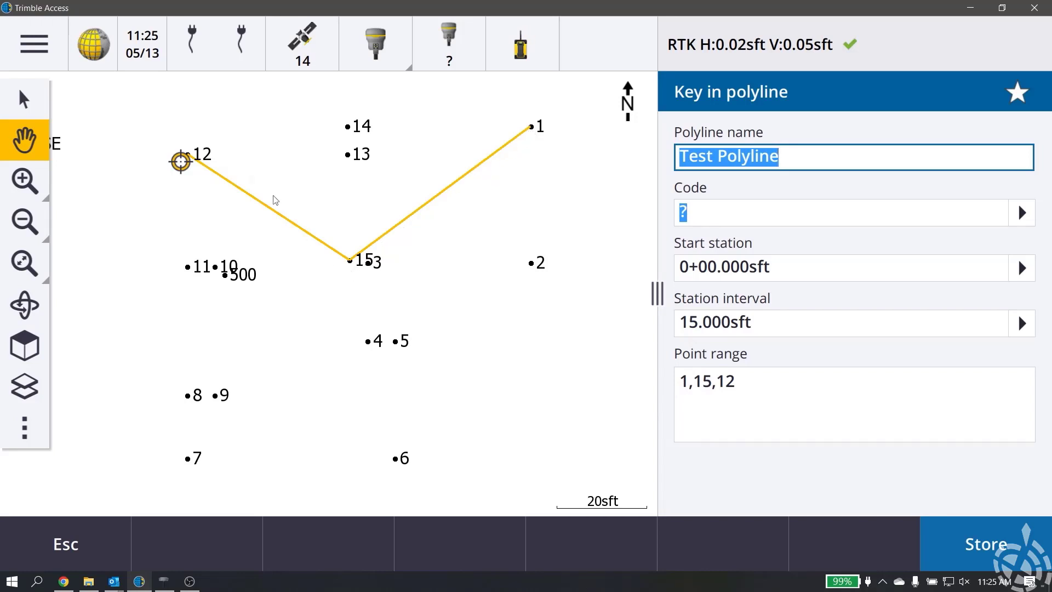
{"action": "left_click", "coordinate": [764, 384]}
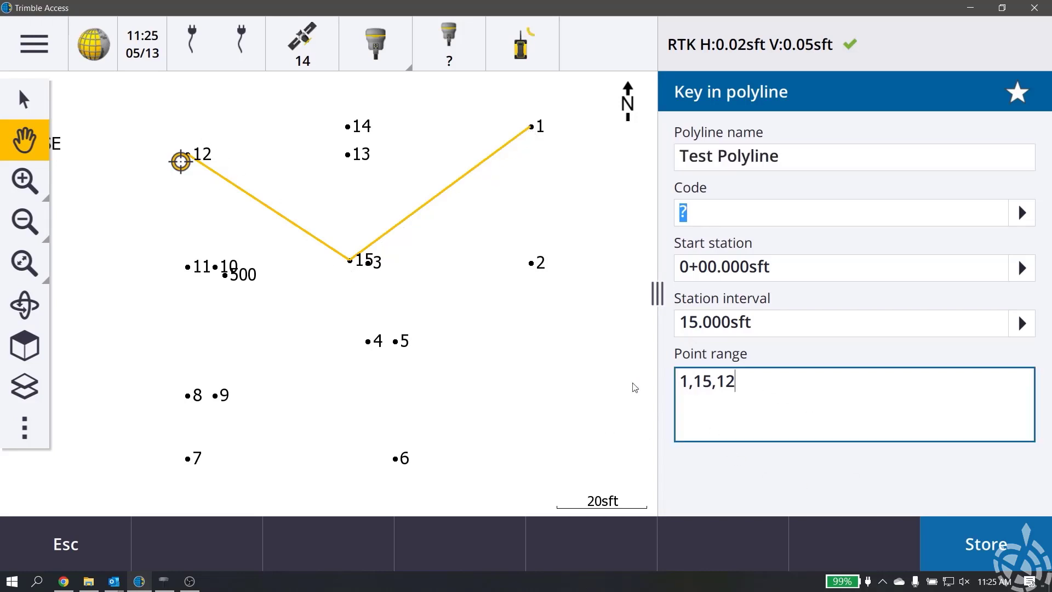
{"action": "key", "text": "BackSpace"}
{"action": "key", "text": "BackSpace"}
{"action": "key", "text": "BackSpace"}
{"action": "key", "text": "BackSpace"}
{"action": "key", "text": "BackSpace"}
{"action": "key", "text": "BackSpace"}
{"action": "key", "text": "BackSpace"}
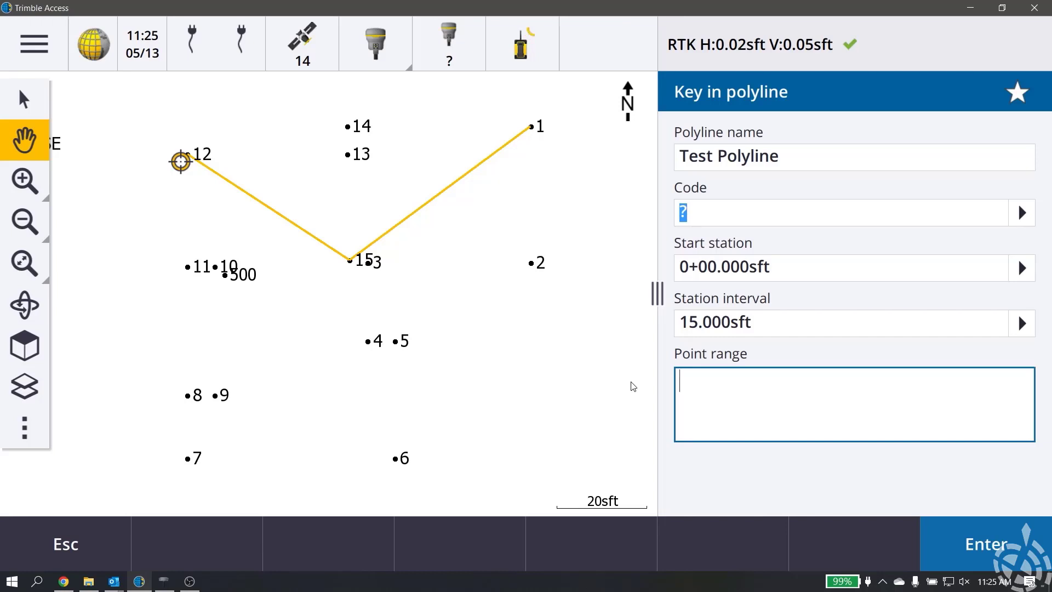
Preview a closed polyline with point range 1-14,1
{"action": "type", "text": "1-14"}
{"action": "type", "text": ",1"}
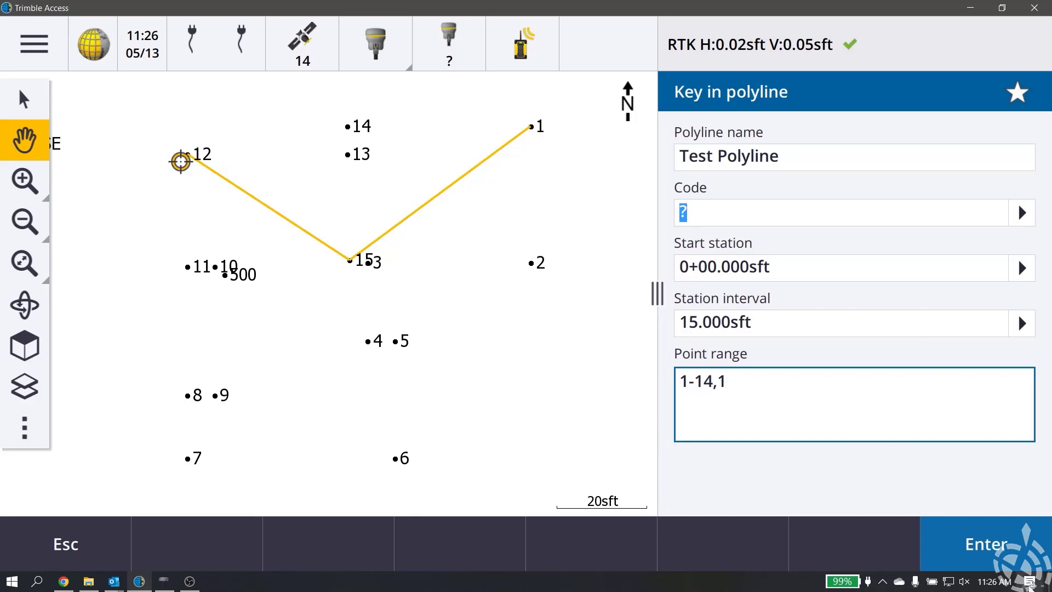
{"action": "left_click", "coordinate": [981, 544]}
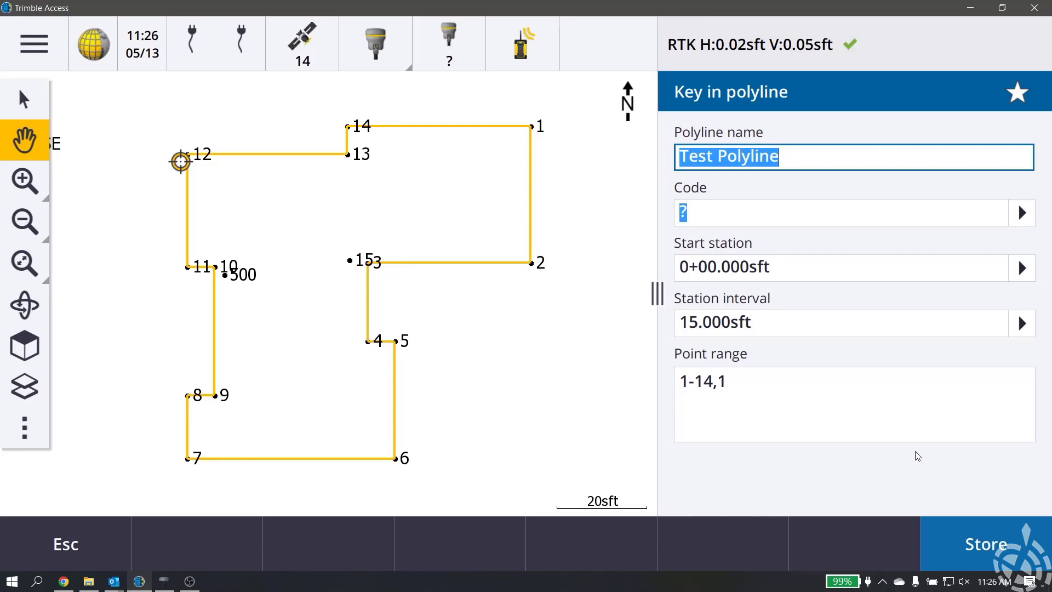
Replace the point range with 1,15,3-10 and apply it
{"action": "left_click", "coordinate": [748, 382]}
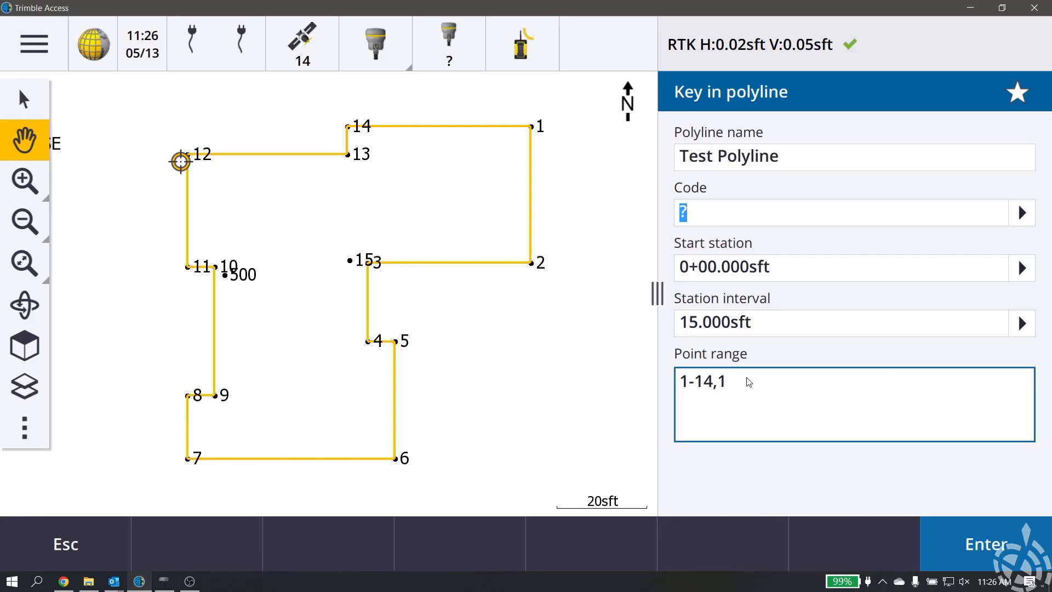
{"action": "key", "text": "BackSpace"}
{"action": "key", "text": "BackSpace"}
{"action": "key", "text": "BackSpace"}
{"action": "key", "text": "BackSpace"}
{"action": "key", "text": "BackSpace"}
{"action": "key", "text": "BackSpace"}
{"action": "type", "text": "1,15,3-10"}
{"action": "key", "text": "Return"}
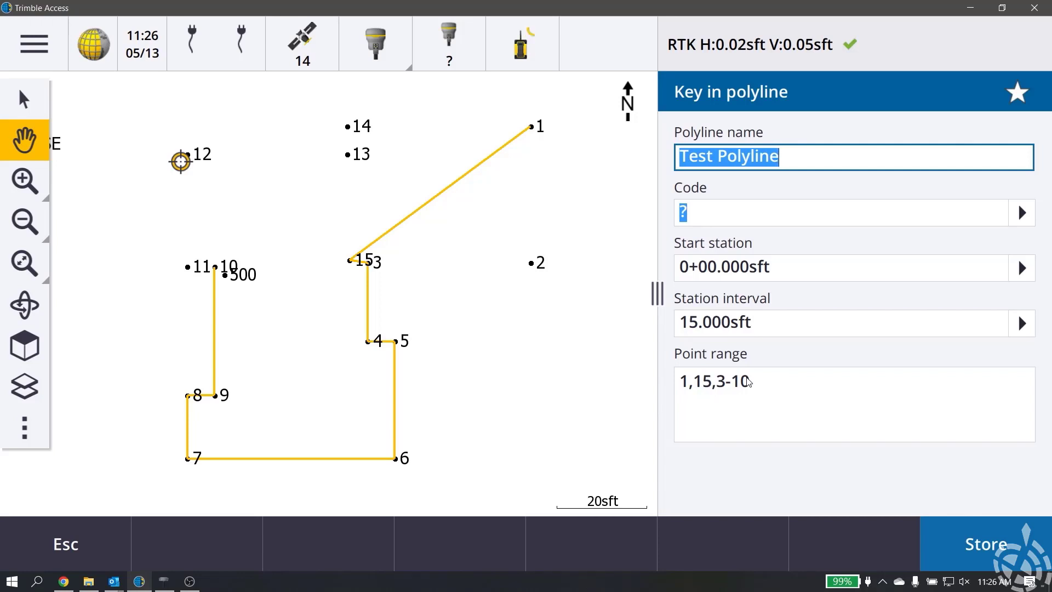
Append point 14 to the range and apply it, then erase the point range
{"action": "left_click", "coordinate": [785, 390]}
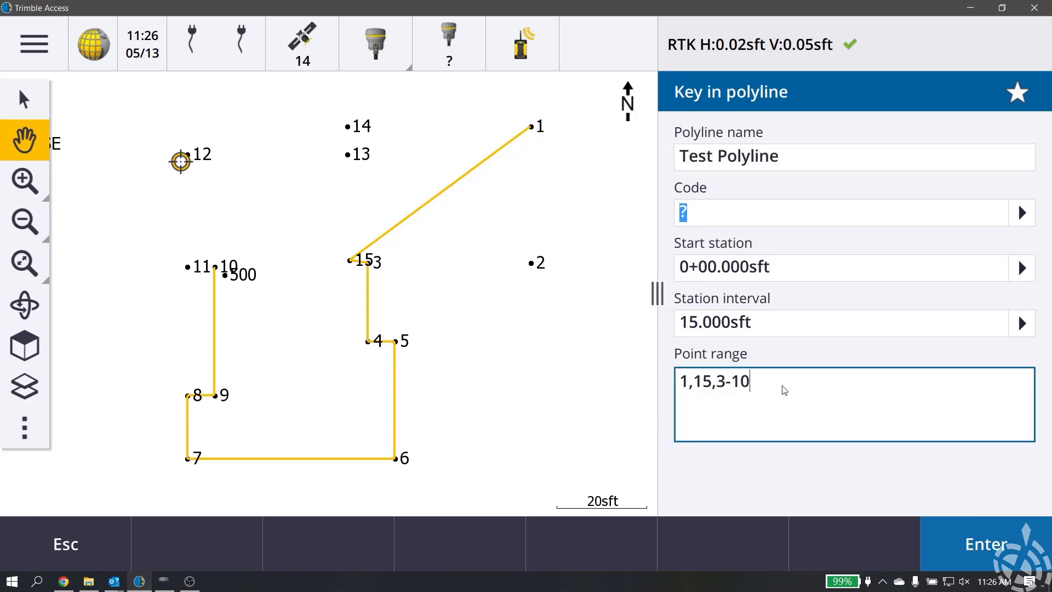
{"action": "type", "text": ",14"}
{"action": "key", "text": "Return"}
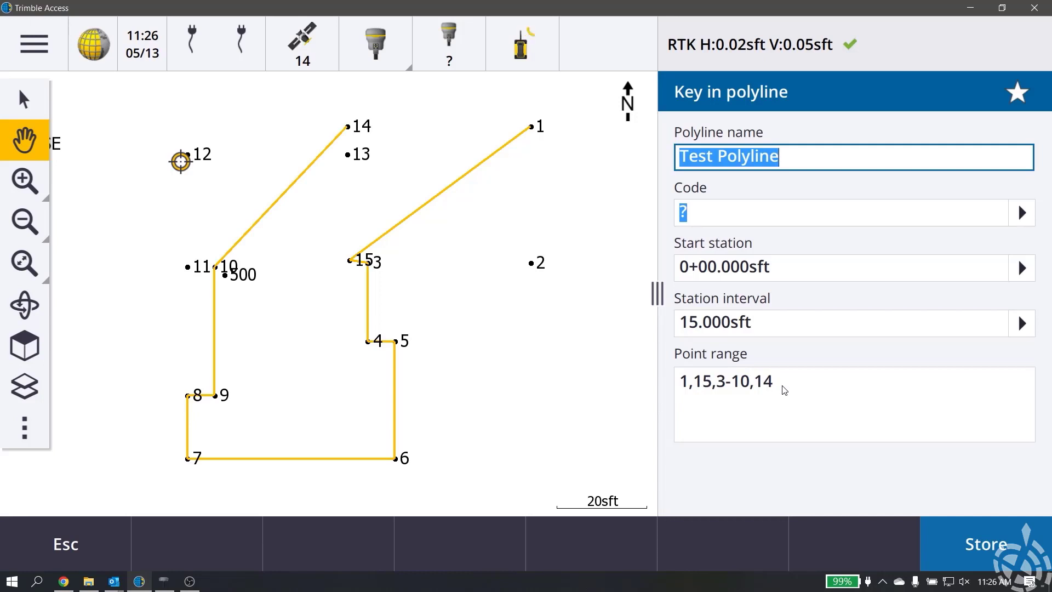
{"action": "left_click", "coordinate": [788, 388]}
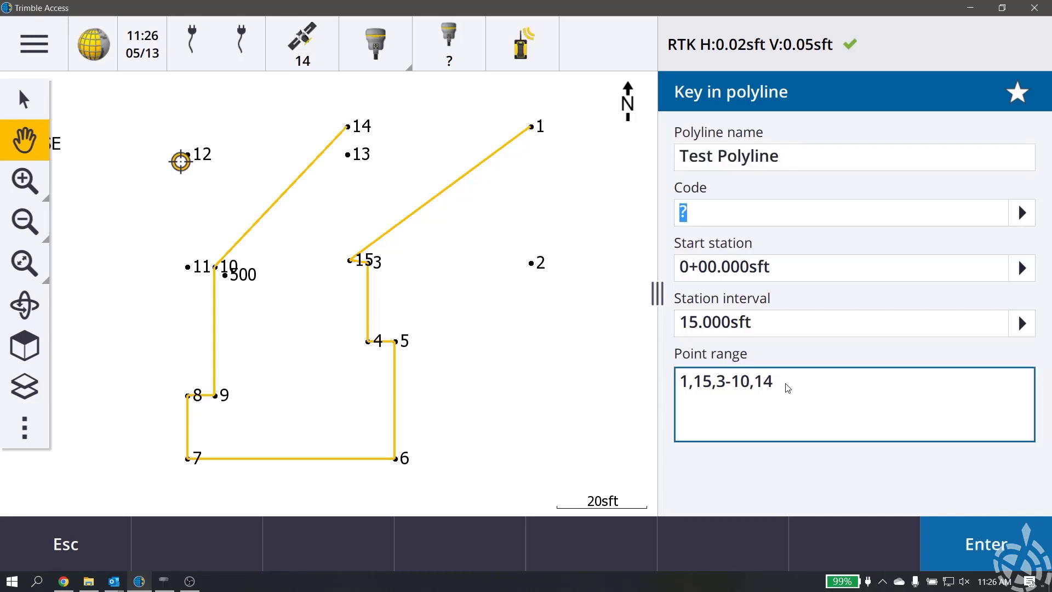
{"action": "key", "text": "BackSpace"}
{"action": "key", "text": "BackSpace"}
{"action": "key", "text": "BackSpace"}
{"action": "key", "text": "BackSpace"}
{"action": "key", "text": "BackSpace"}
{"action": "key", "text": "BackSpace"}
{"action": "key", "text": "BackSpace"}
{"action": "key", "text": "BackSpace"}
{"action": "key", "text": "BackSpace"}
{"action": "key", "text": "BackSpace"}
{"action": "key", "text": "BackSpace"}
{"action": "key", "text": "BackSpace"}
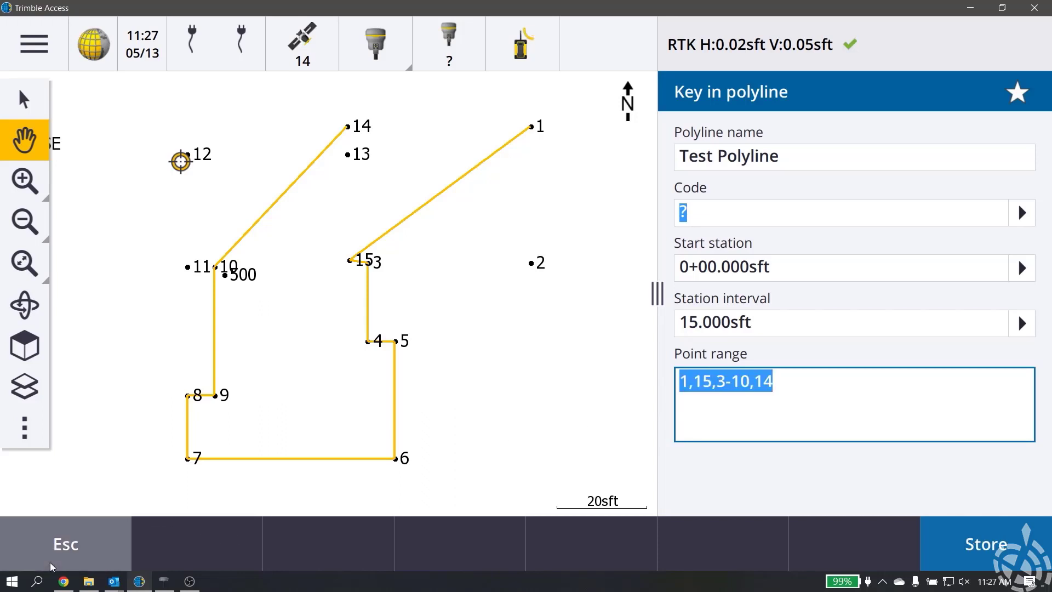
Cancel the test polyline and start a fresh keyed-in polyline named Pline0003
{"action": "left_click", "coordinate": [55, 560]}
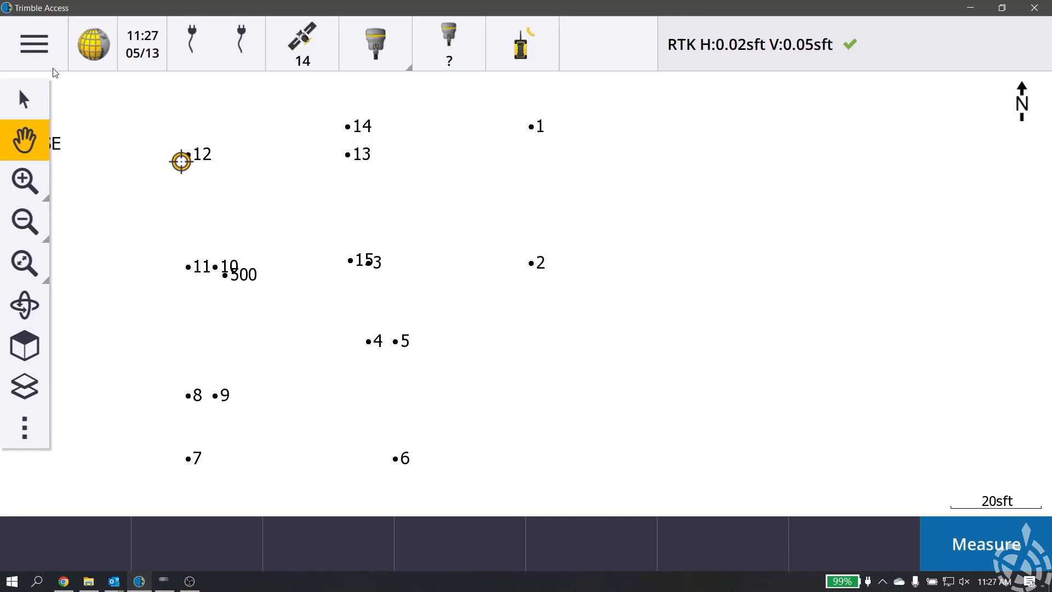
{"action": "left_click", "coordinate": [34, 43]}
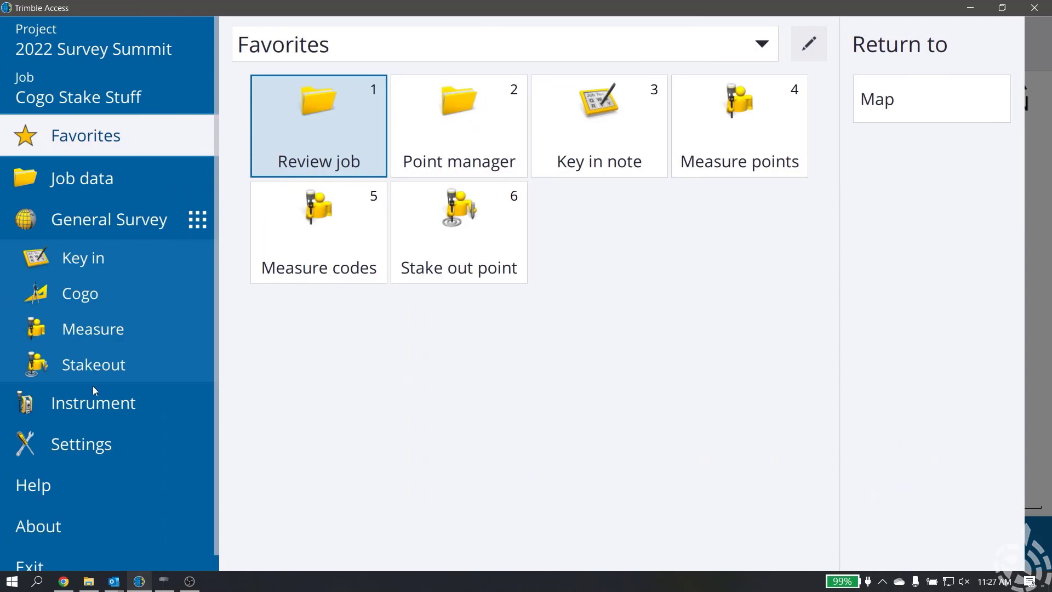
{"action": "left_click", "coordinate": [74, 265]}
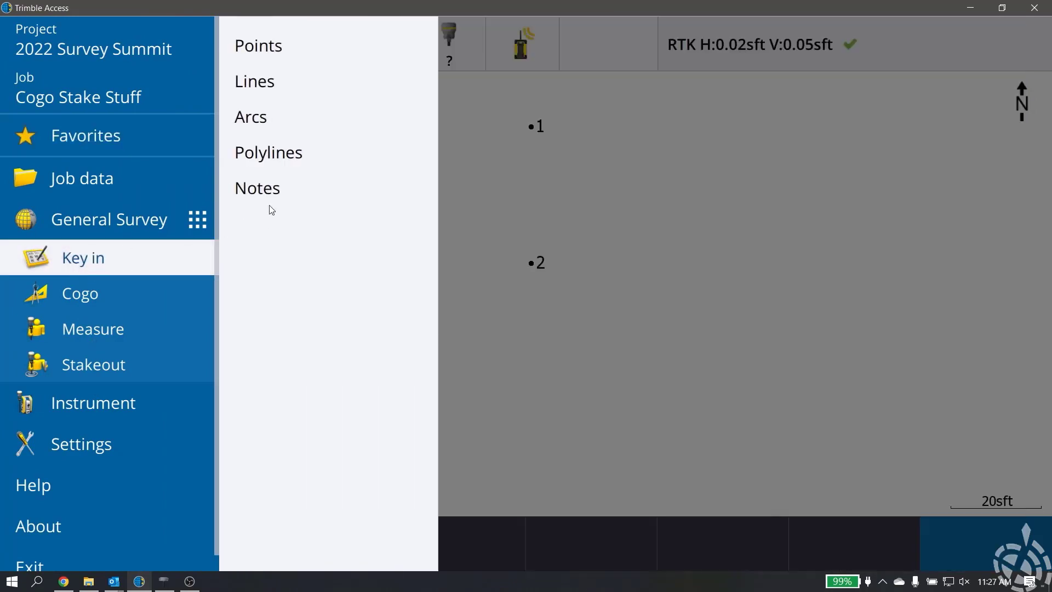
{"action": "left_click", "coordinate": [302, 142]}
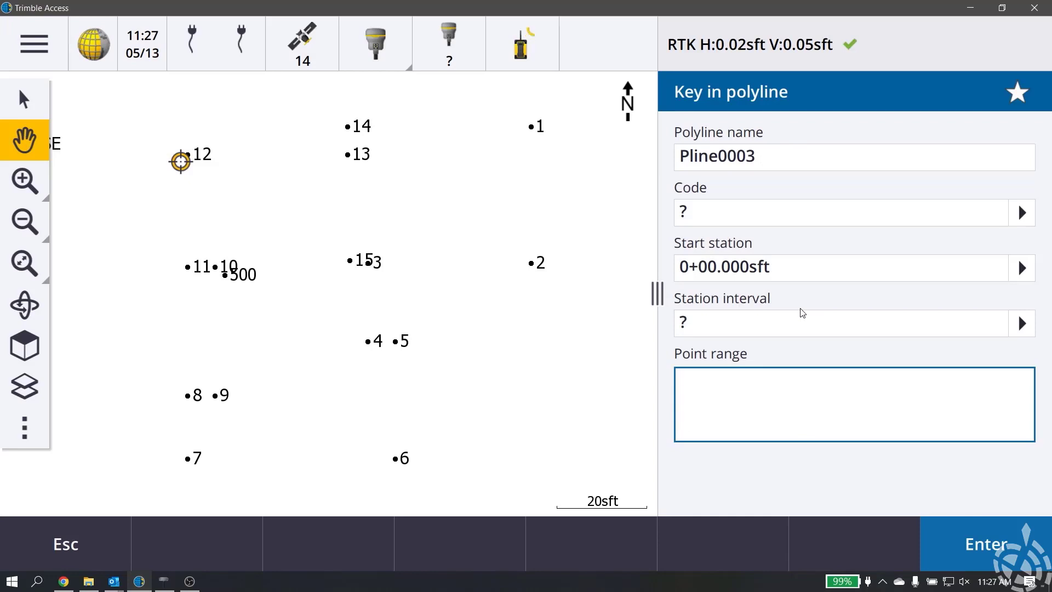
Preview an arc with point range 12(15)6, then erase that range
{"action": "type", "text": "12(15)6"}
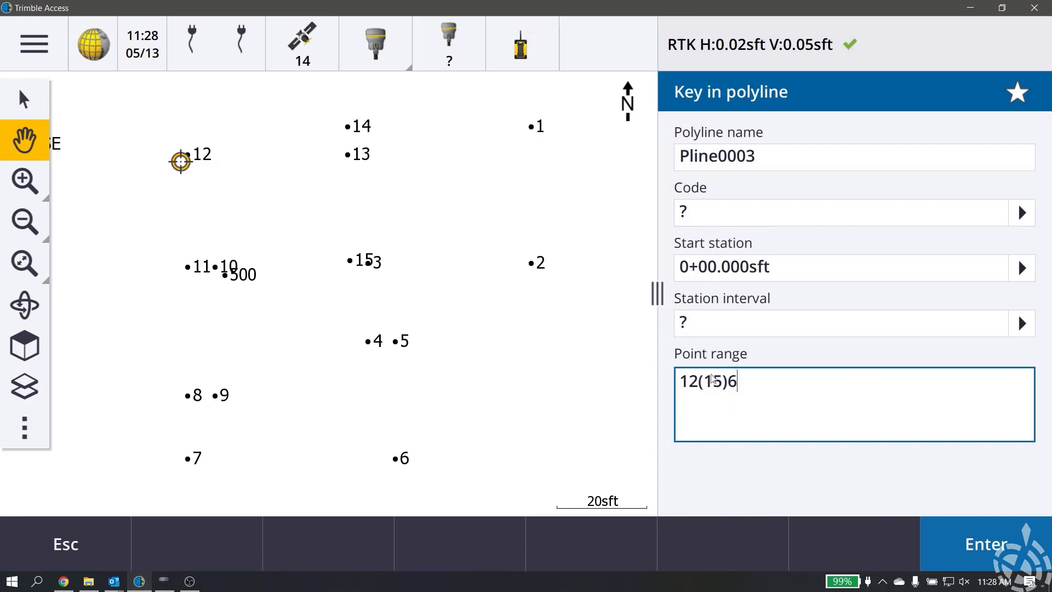
{"action": "left_click", "coordinate": [983, 549]}
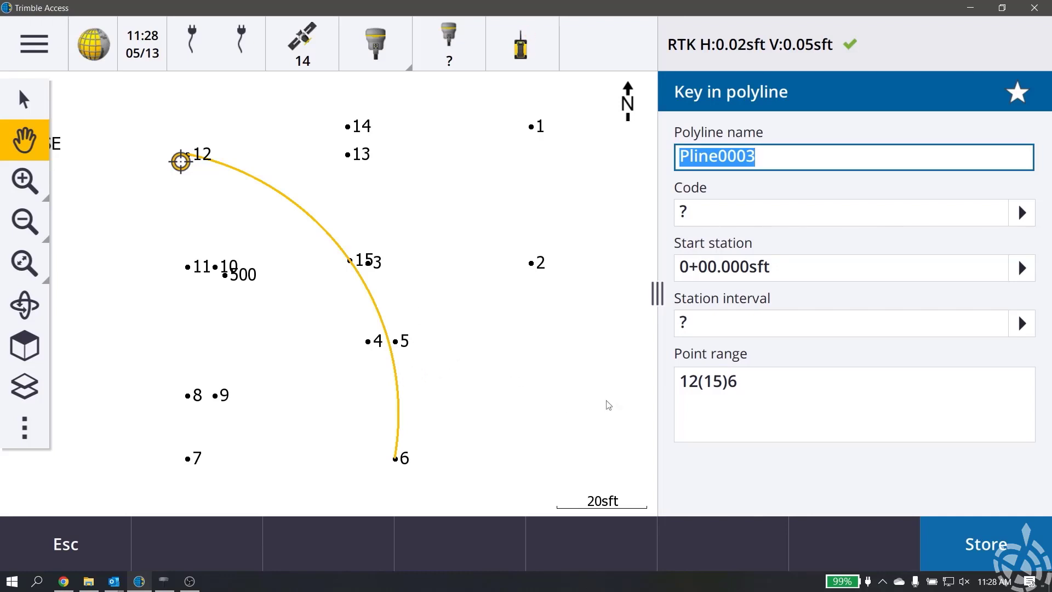
{"action": "left_click", "coordinate": [758, 381]}
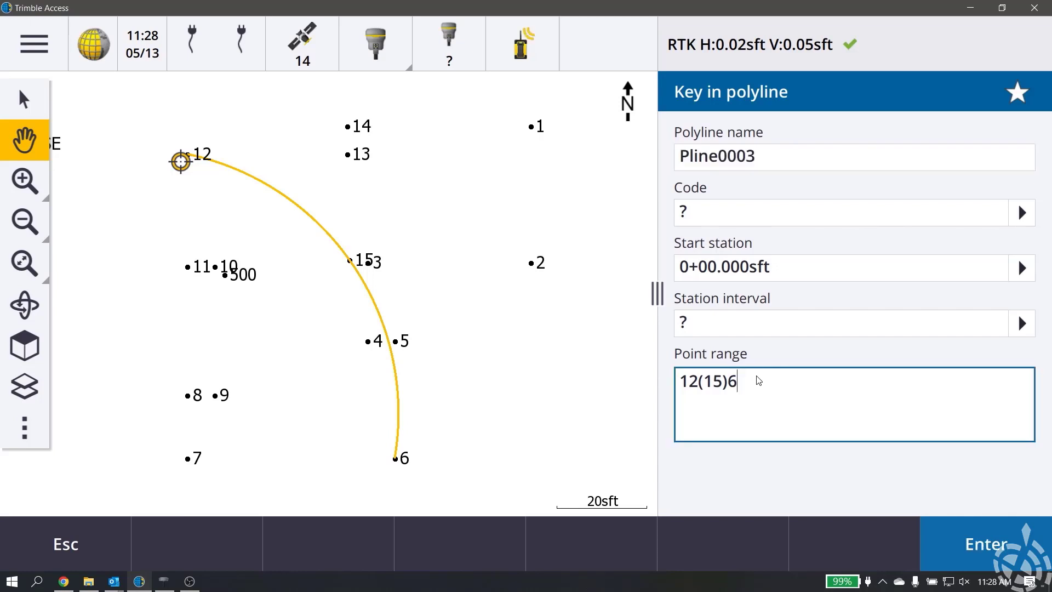
{"action": "key", "text": "BackSpace"}
{"action": "key", "text": "BackSpace"}
{"action": "key", "text": "BackSpace"}
{"action": "key", "text": "BackSpace"}
{"action": "key", "text": "BackSpace"}
{"action": "key", "text": "BackSpace"}
{"action": "key", "text": "BackSpace"}
Try accepting the empty range, then begin entering 12(500,M in Point range
{"action": "left_click", "coordinate": [1012, 550]}
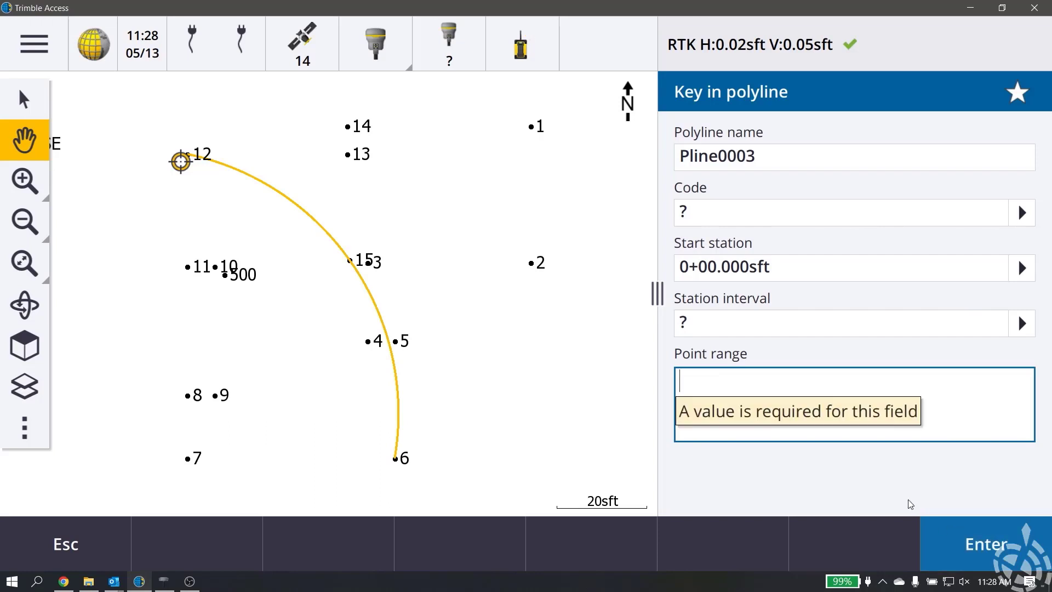
{"action": "left_click", "coordinate": [735, 374]}
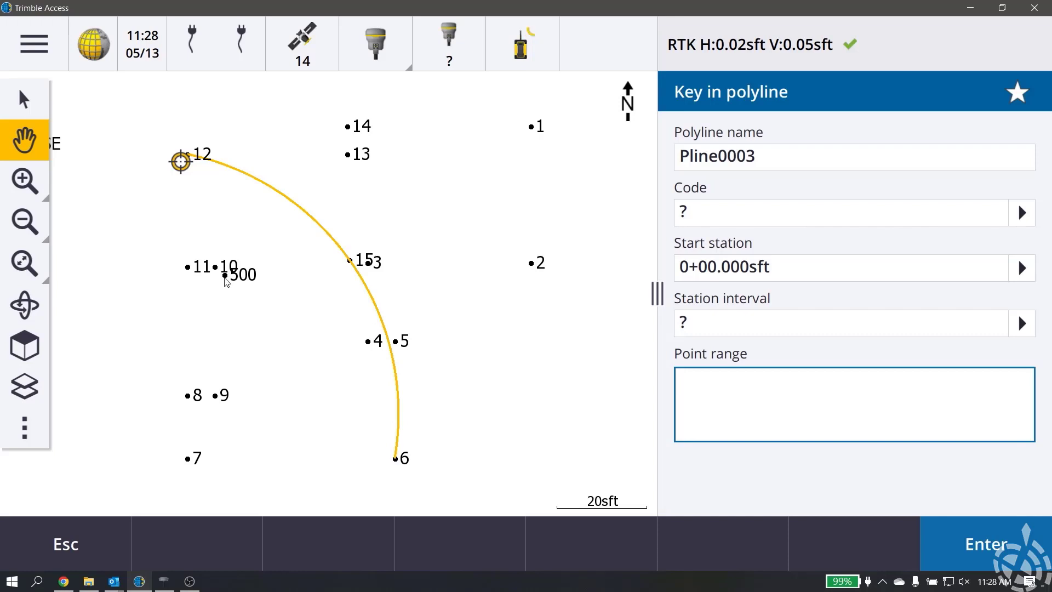
{"action": "mouse_move", "coordinate": [707, 416]}
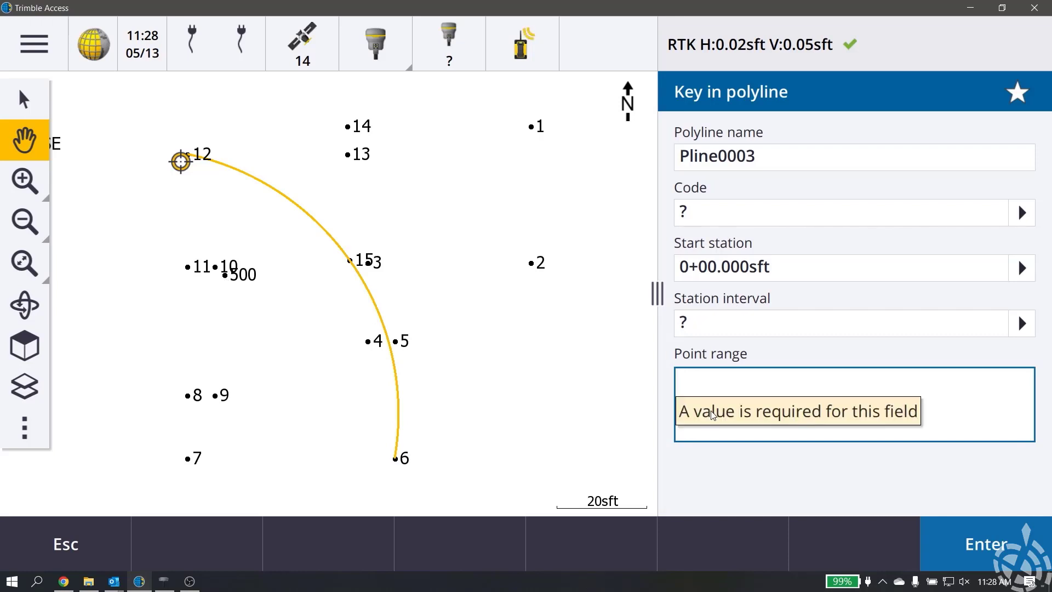
{"action": "type", "text": "12("}
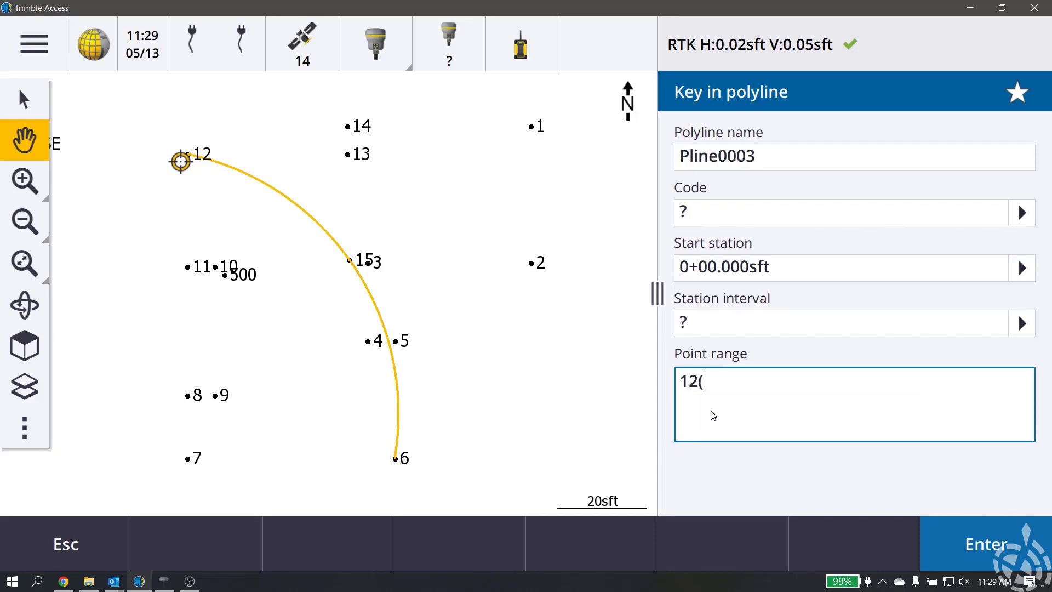
{"action": "type", "text": "500,R)8"}
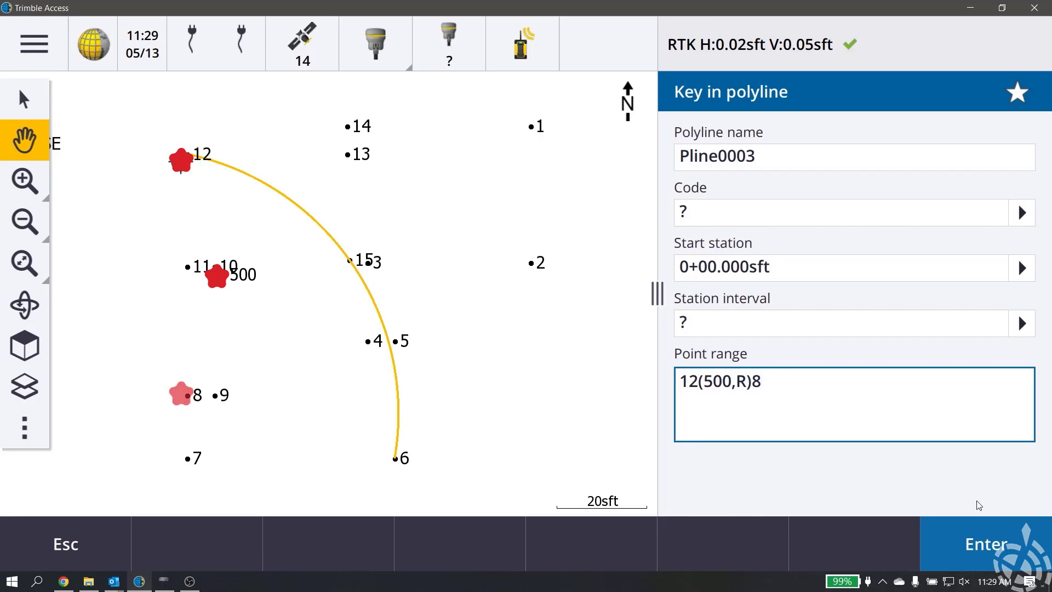
Correct the range to 12(500,R)8 and preview the right-curving arc
{"action": "left_click", "coordinate": [978, 544]}
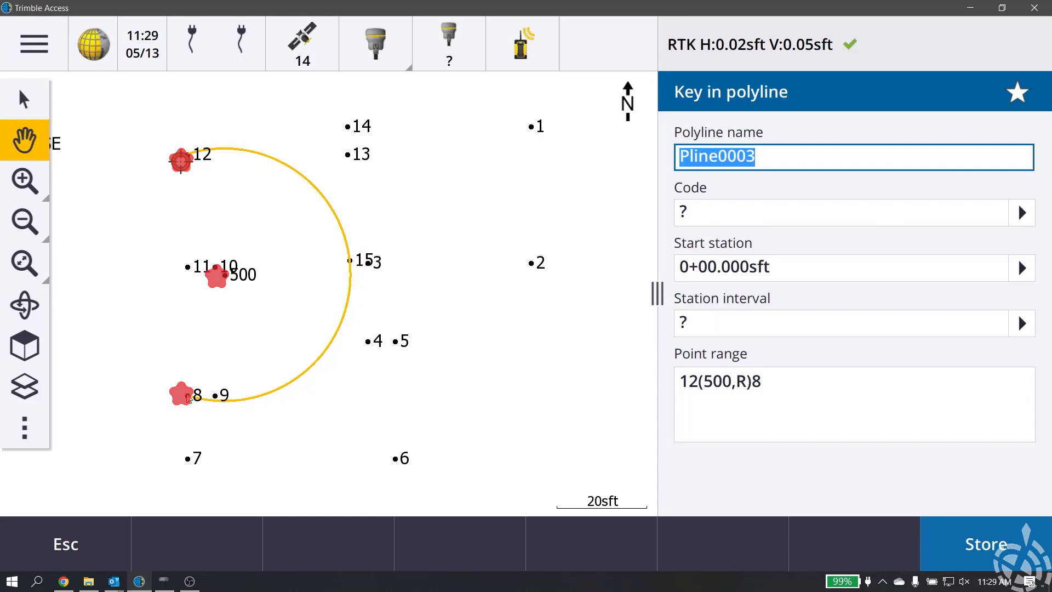
Change the curve direction to make the range 12(500,L)8 and redraw the arc
{"action": "left_click", "coordinate": [746, 383]}
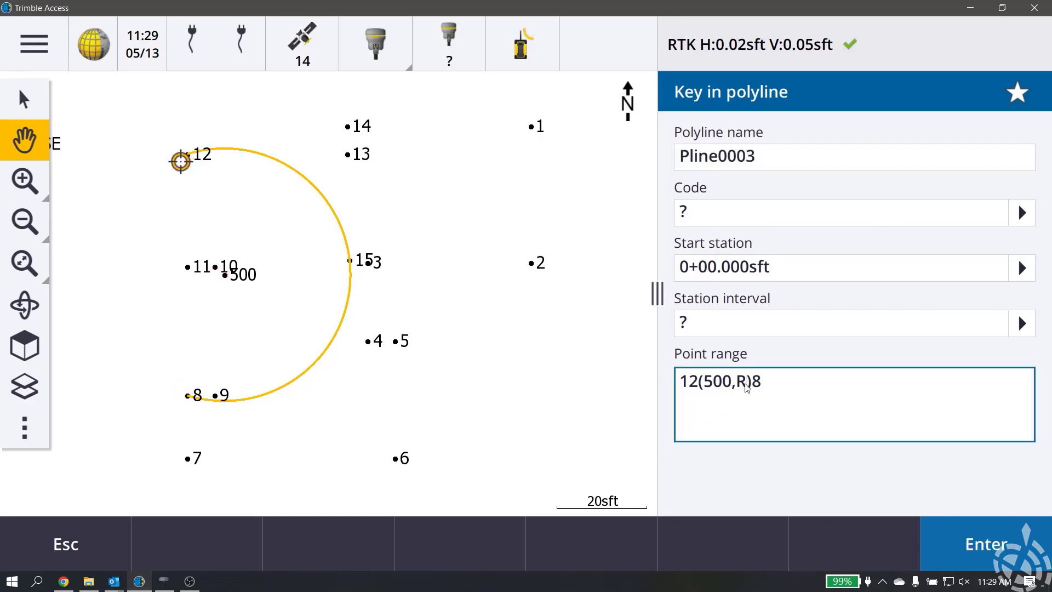
{"action": "key", "text": "BackSpace"}
{"action": "type", "text": "L"}
{"action": "left_click", "coordinate": [932, 550]}
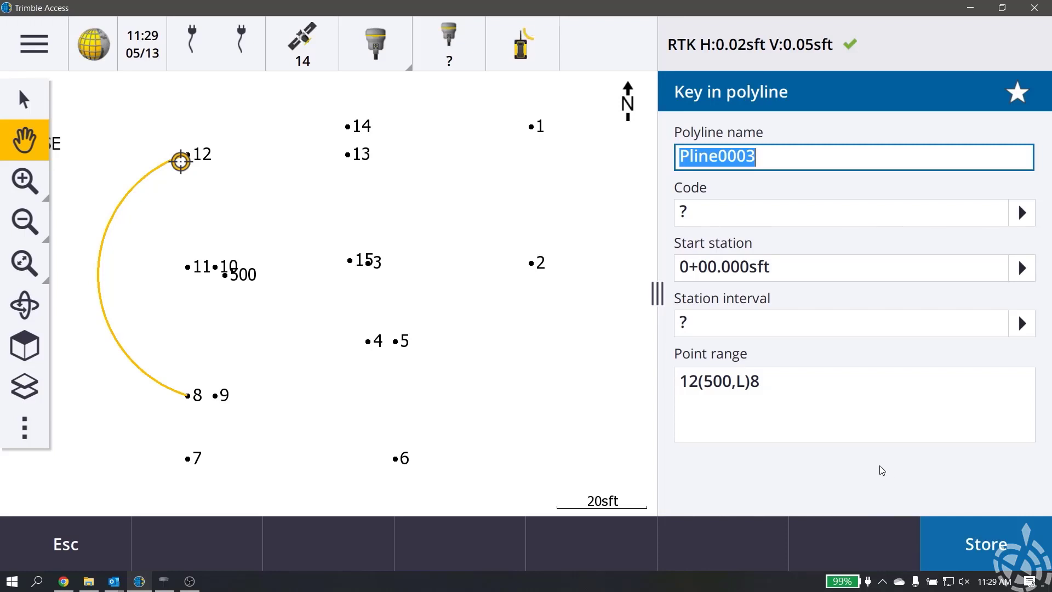
Preview the reversed arc 8(500,L)12, then empty the point range
{"action": "left_click", "coordinate": [693, 385]}
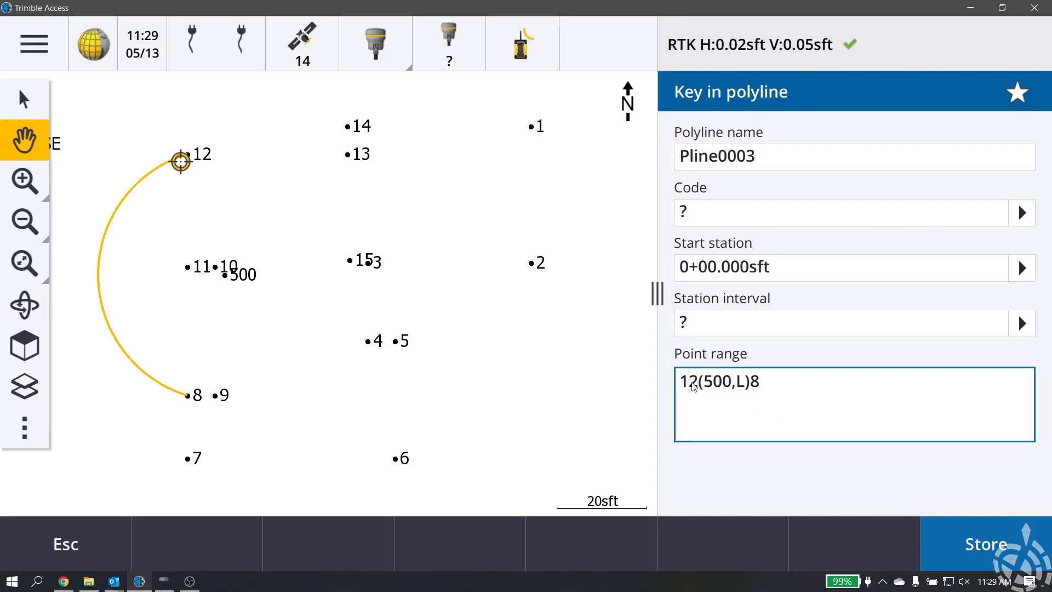
{"action": "left_click", "coordinate": [695, 384]}
{"action": "key", "text": "BackSpace"}
{"action": "key", "text": "BackSpace"}
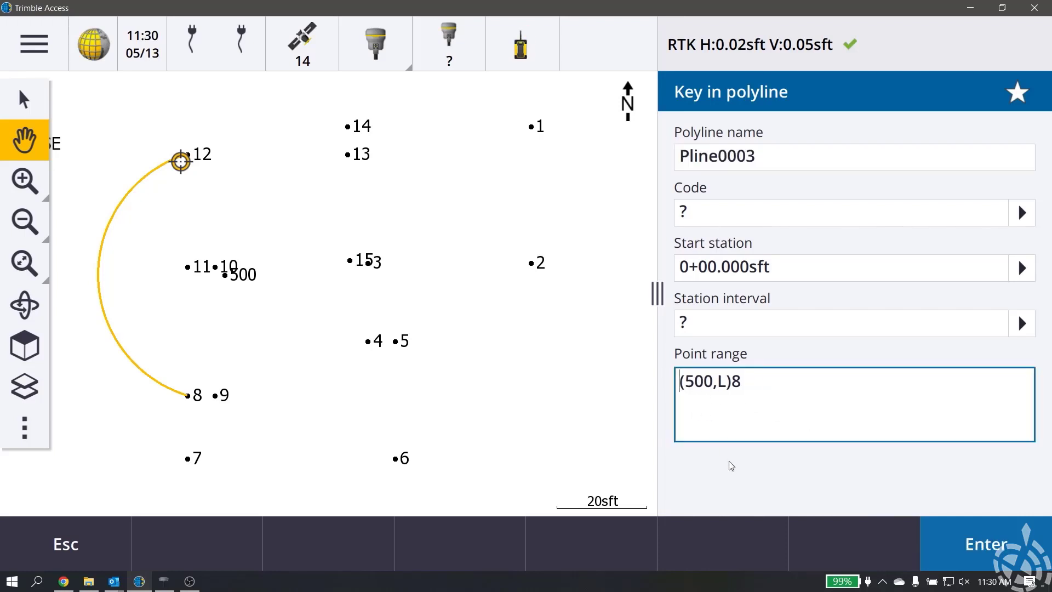
{"action": "type", "text": "8"}
{"action": "left_click", "coordinate": [769, 384]}
{"action": "key", "text": "BackSpace"}
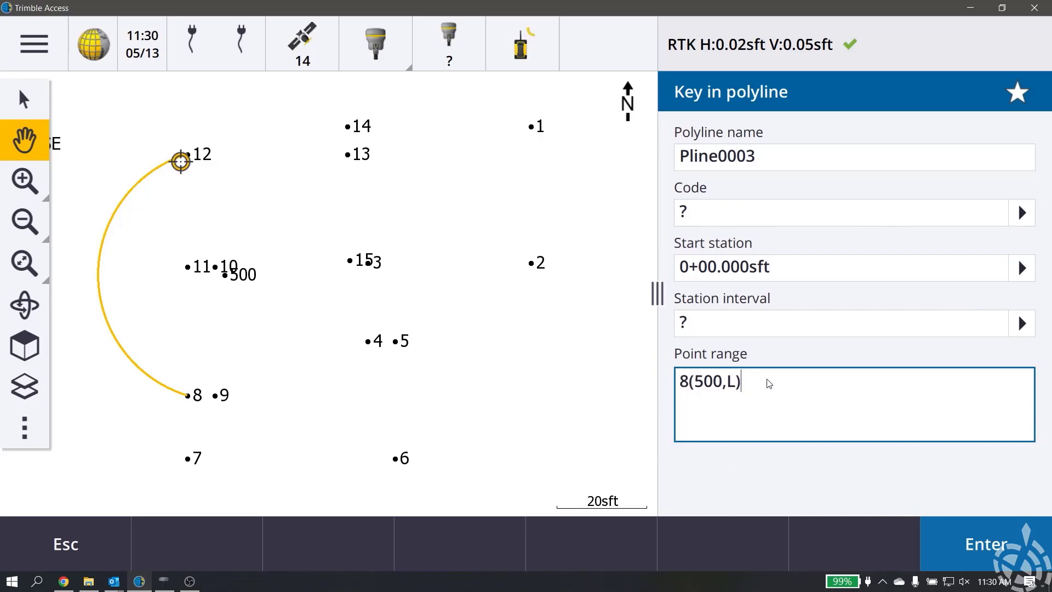
{"action": "type", "text": "12"}
{"action": "left_click", "coordinate": [996, 553]}
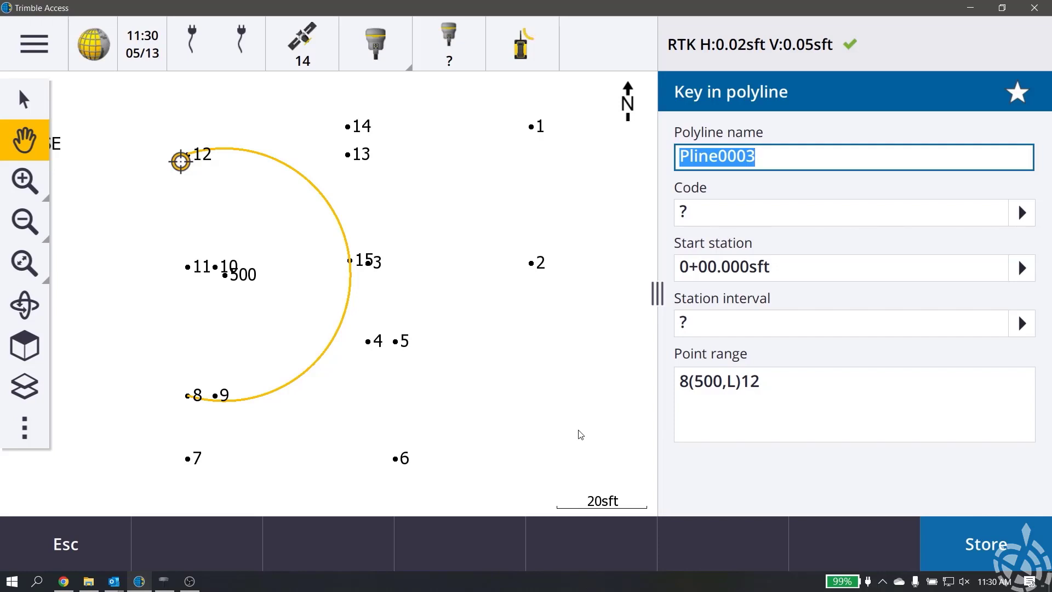
{"action": "left_click", "coordinate": [821, 386]}
{"action": "key", "text": "BackSpace"}
{"action": "key", "text": "BackSpace"}
{"action": "key", "text": "BackSpace"}
{"action": "key", "text": "BackSpace"}
{"action": "key", "text": "BackSpace"}
{"action": "key", "text": "BackSpace"}
{"action": "key", "text": "BackSpace"}
{"action": "key", "text": "BackSpace"}
{"action": "key", "text": "BackSpace"}
{"action": "key", "text": "BackSpace"}
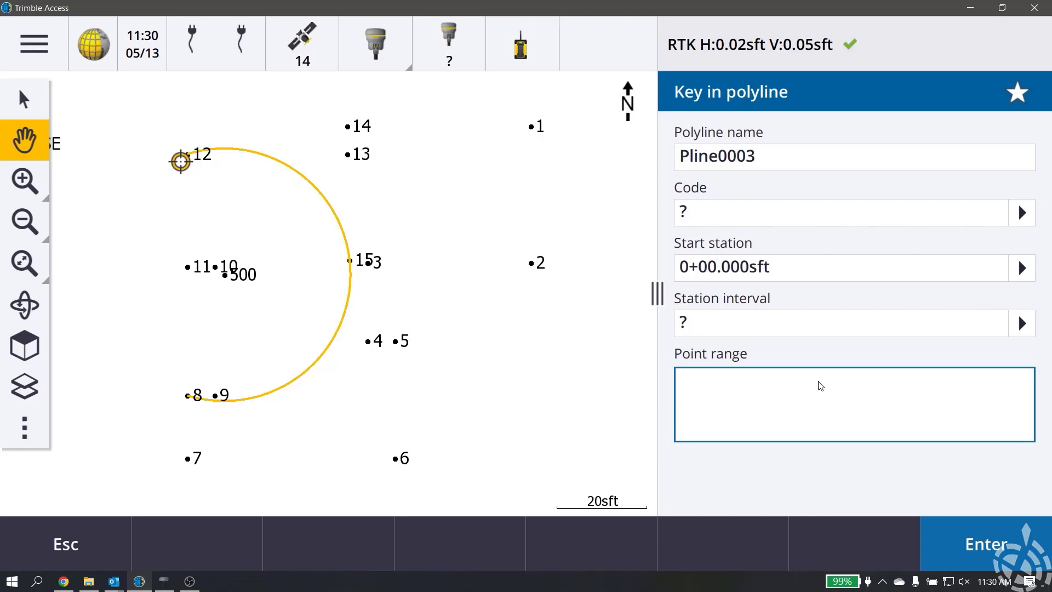
Enter point range 12(13)1,2-7,8(500,R)12 and preview the closed polyline through points 1–8
{"action": "type", "text": "12(13)1,2-7"}
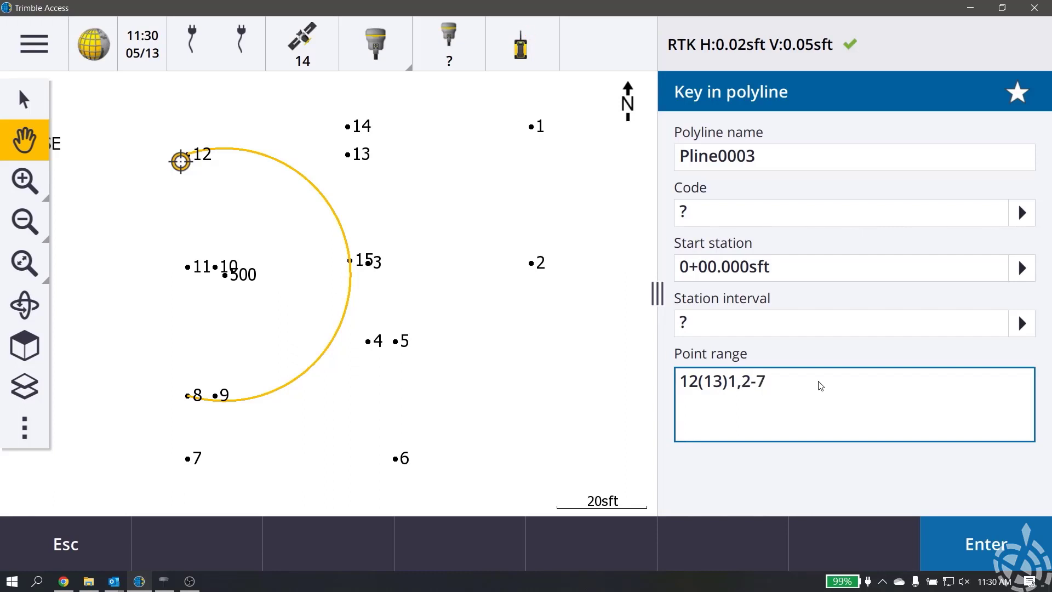
{"action": "type", "text": ",8(500,R)12"}
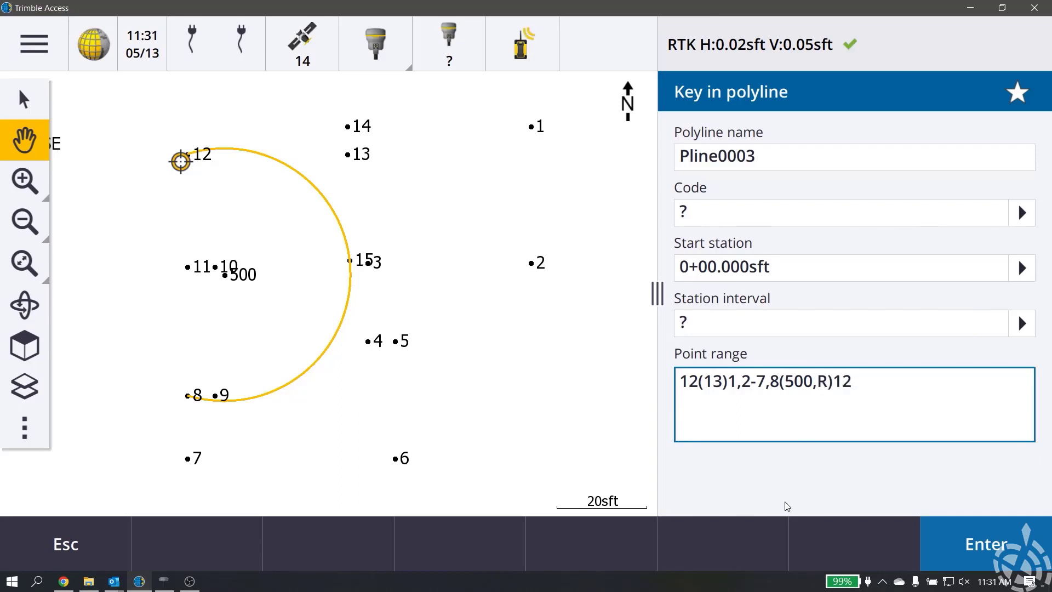
{"action": "left_click", "coordinate": [689, 384]}
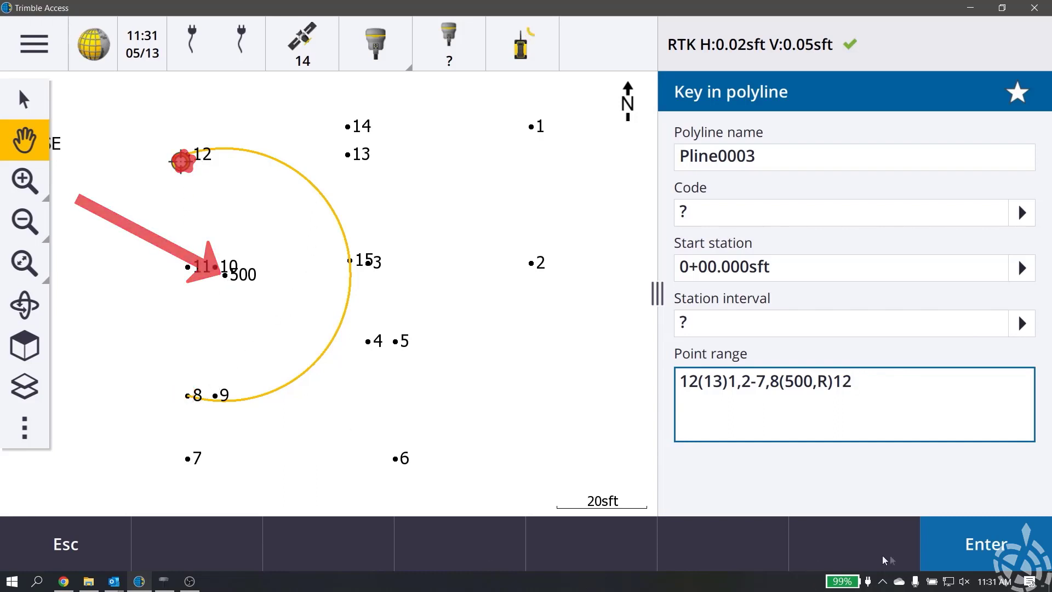
{"action": "left_click", "coordinate": [989, 545]}
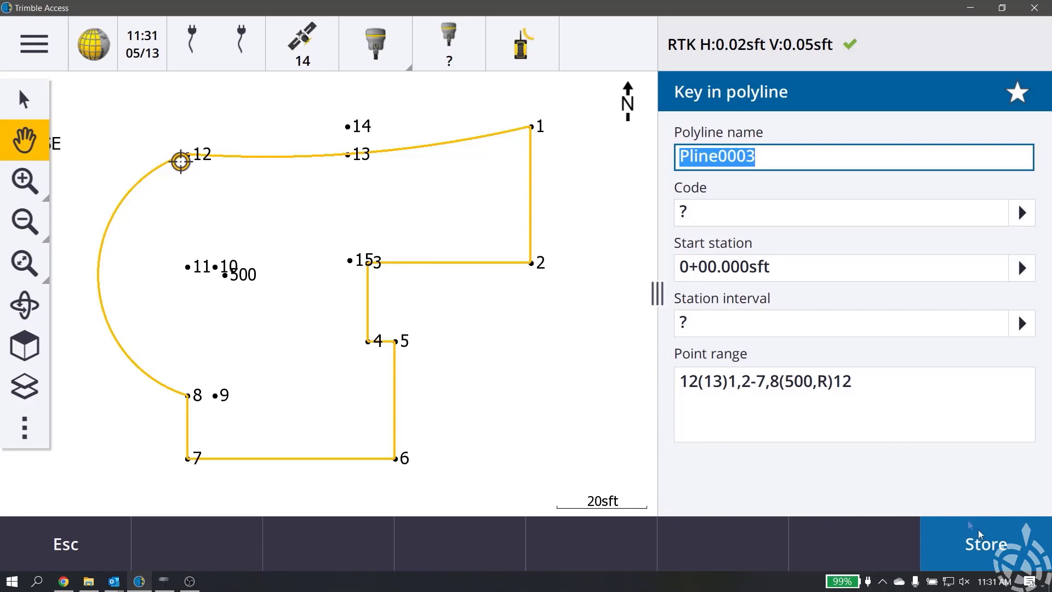
Store Pline0003 with a 25 sft station interval and select it on the map
{"action": "left_click", "coordinate": [699, 329]}
{"action": "type", "text": "25"}
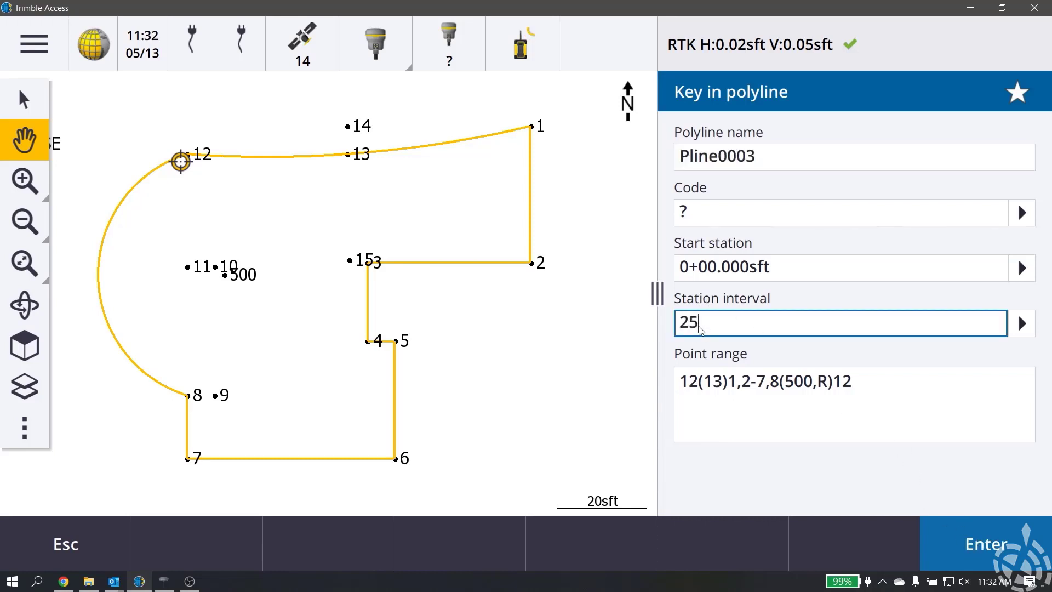
{"action": "left_click", "coordinate": [967, 550]}
{"action": "left_click", "coordinate": [966, 551]}
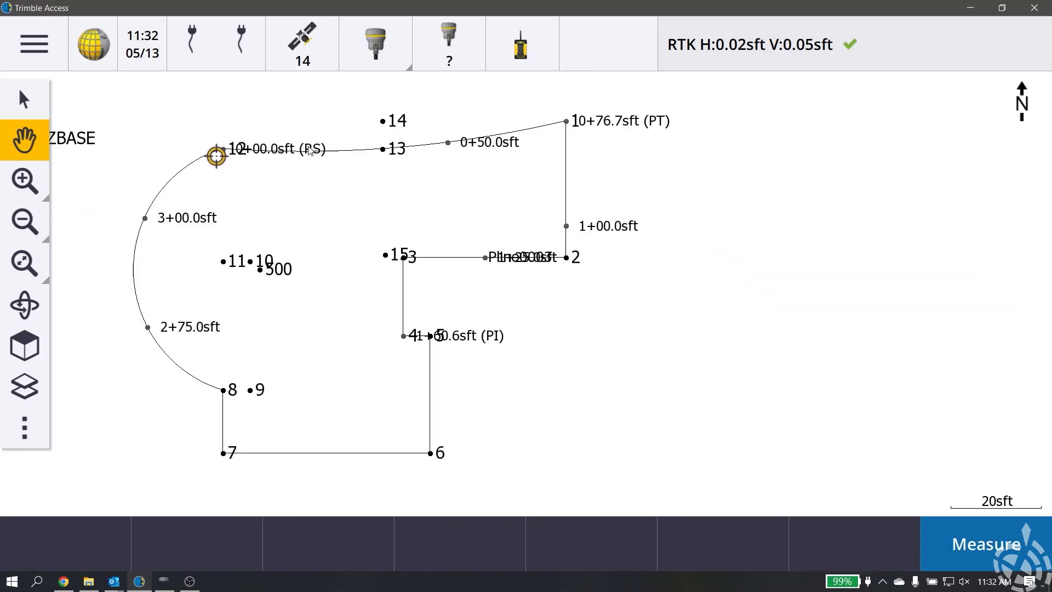
{"action": "left_click", "coordinate": [47, 126]}
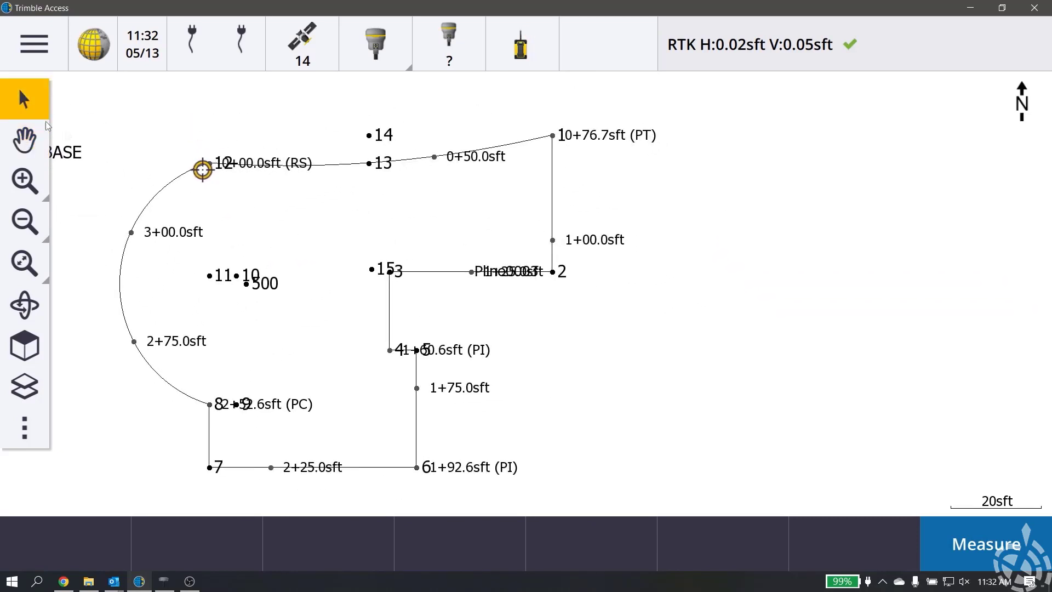
{"action": "left_click", "coordinate": [327, 165]}
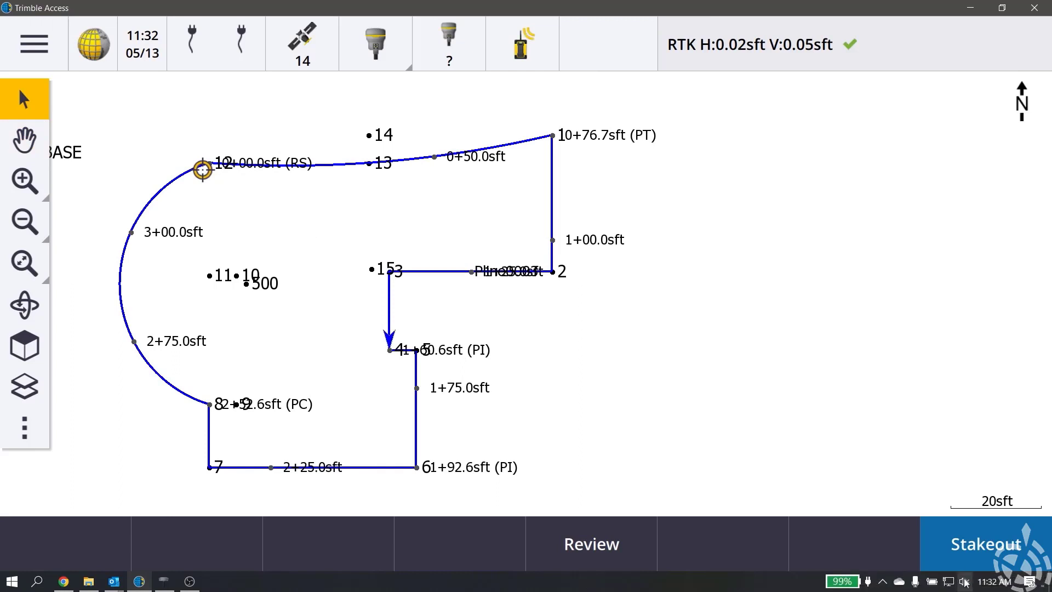
Start staking out stations on Pline0003 with a 2 m antenna height
{"action": "left_click", "coordinate": [983, 544]}
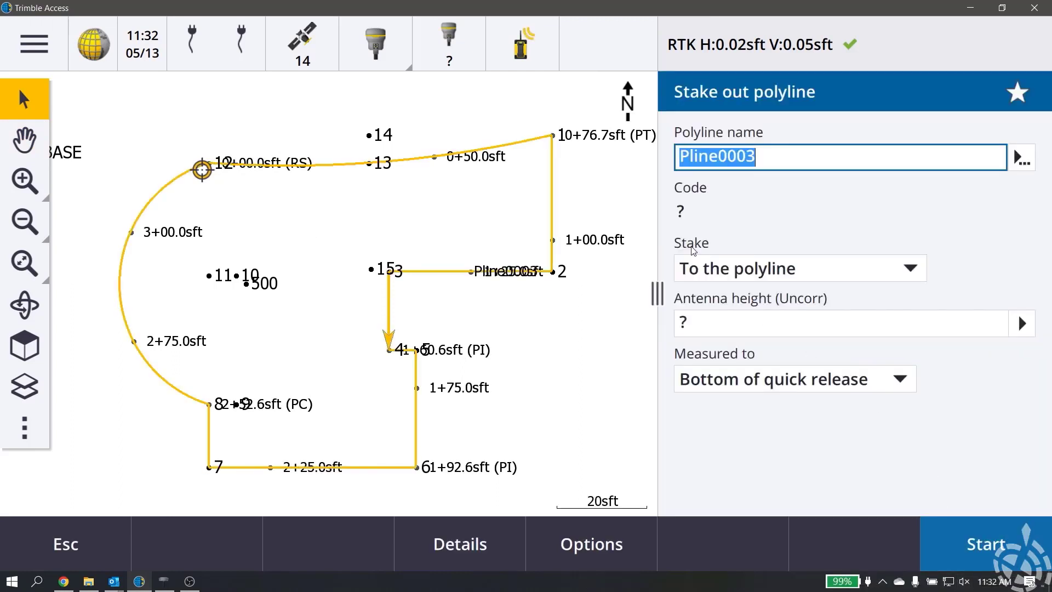
{"action": "left_click", "coordinate": [909, 282]}
{"action": "left_click", "coordinate": [799, 371]}
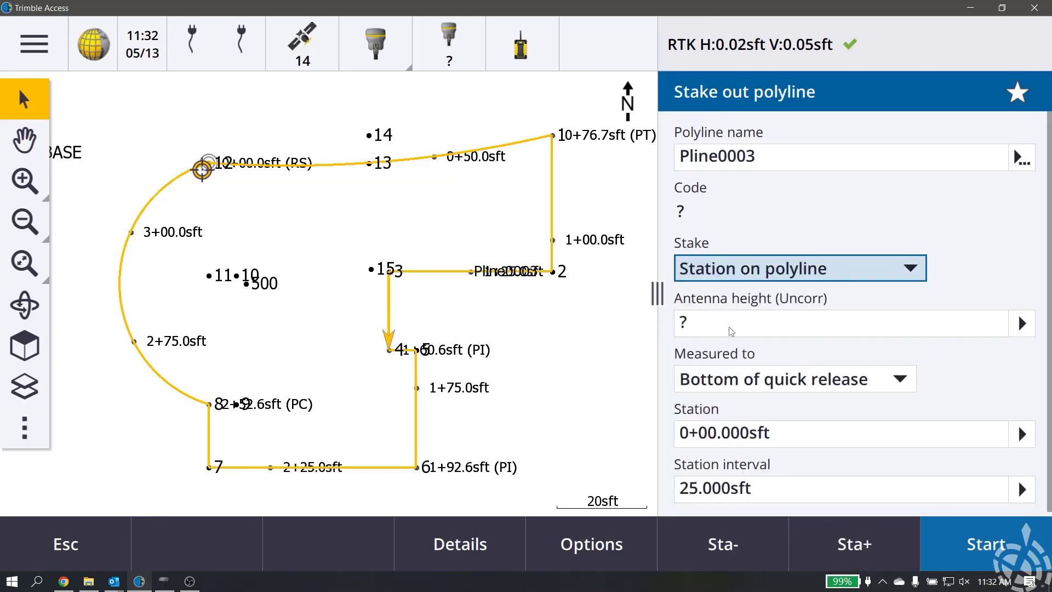
{"action": "left_click", "coordinate": [707, 329]}
{"action": "type", "text": "2M"}
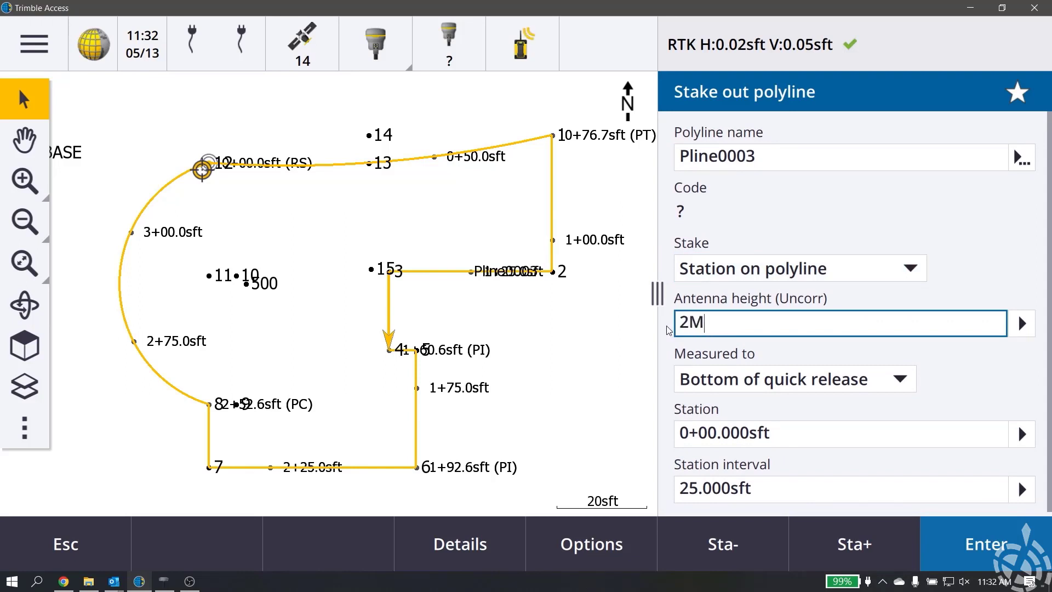
{"action": "key", "text": "Return"}
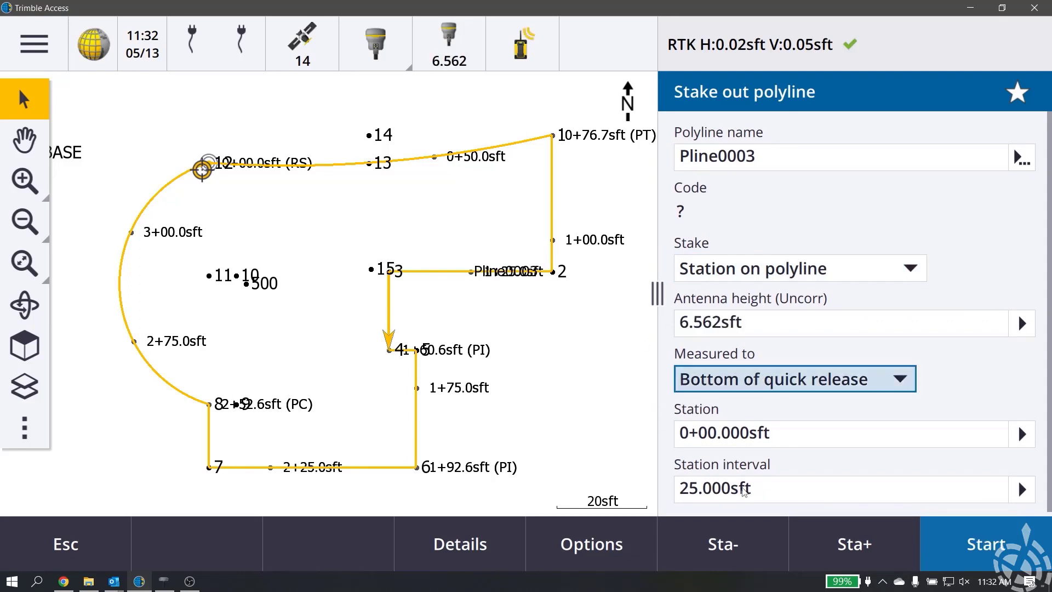
{"action": "left_click", "coordinate": [1002, 555]}
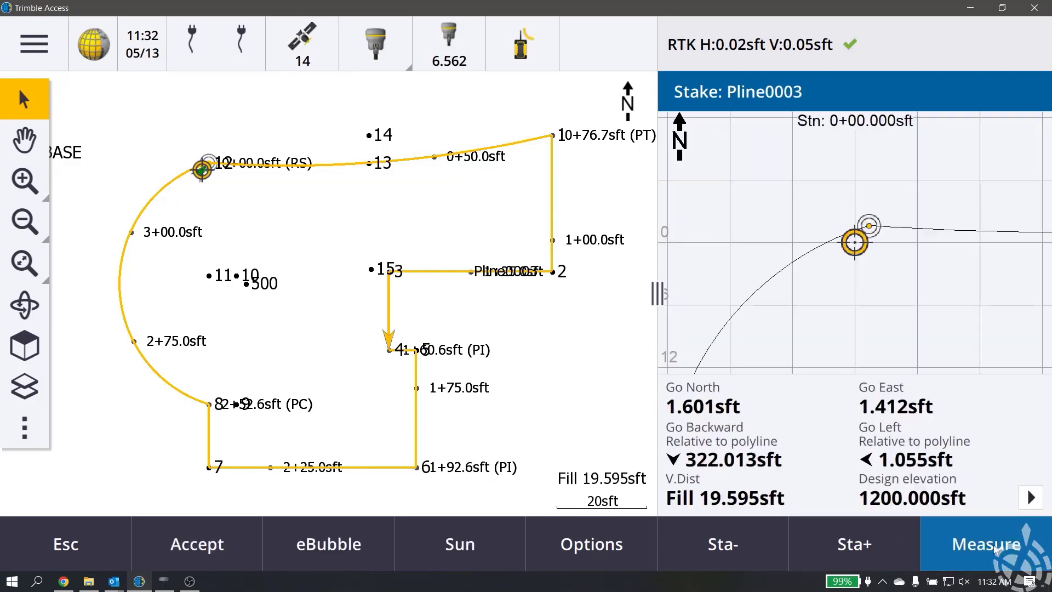
Step forward to station 1+00 and move the rover to it
{"action": "left_click", "coordinate": [848, 548]}
{"action": "left_click", "coordinate": [850, 548]}
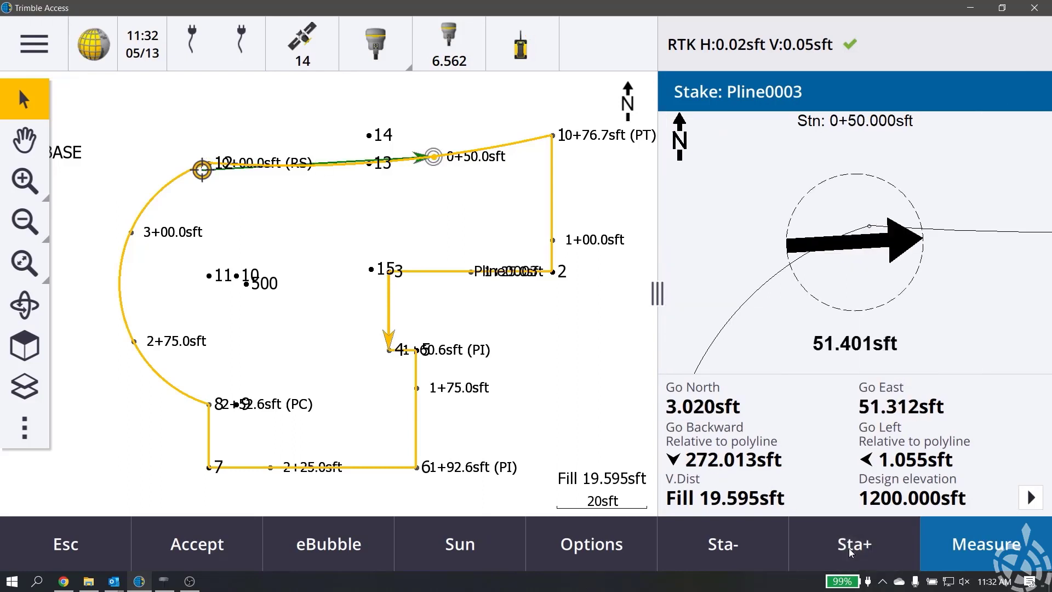
{"action": "left_click", "coordinate": [849, 548]}
{"action": "left_click", "coordinate": [849, 548]}
{"action": "left_click", "coordinate": [849, 548]}
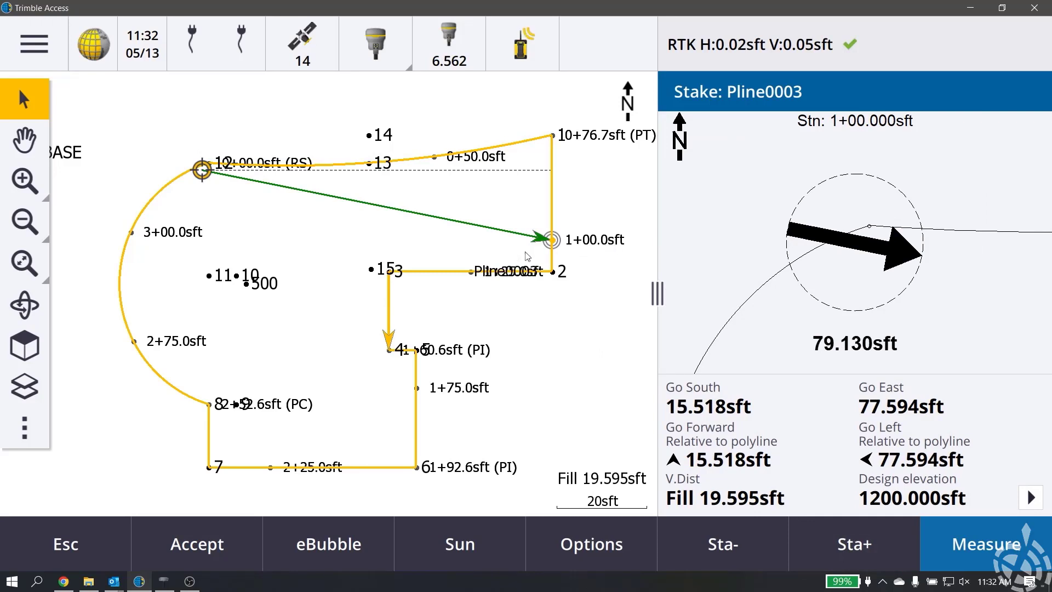
{"action": "right_click", "coordinate": [547, 251]}
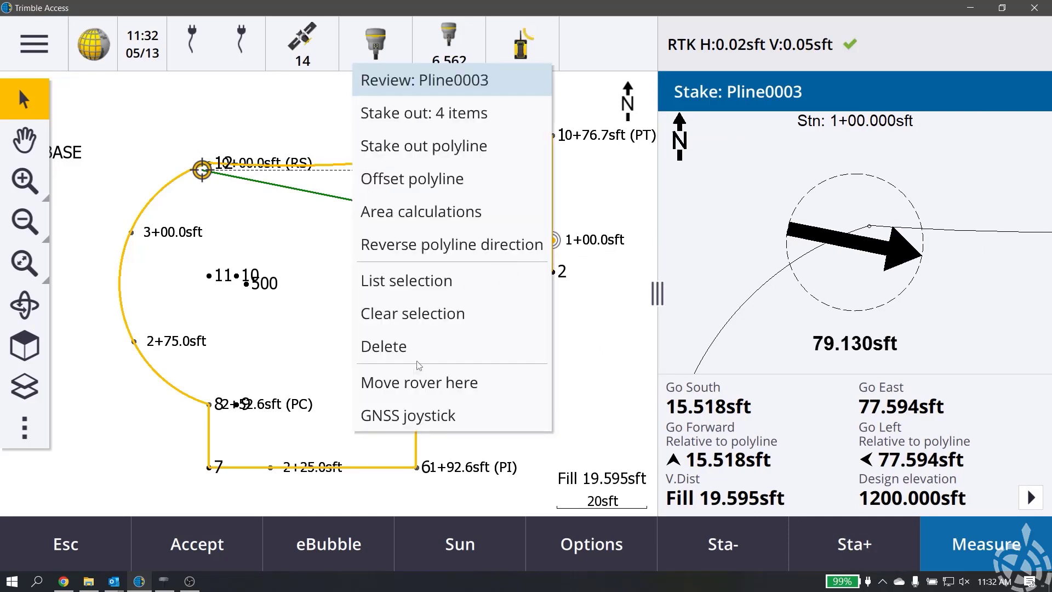
{"action": "left_click", "coordinate": [401, 382]}
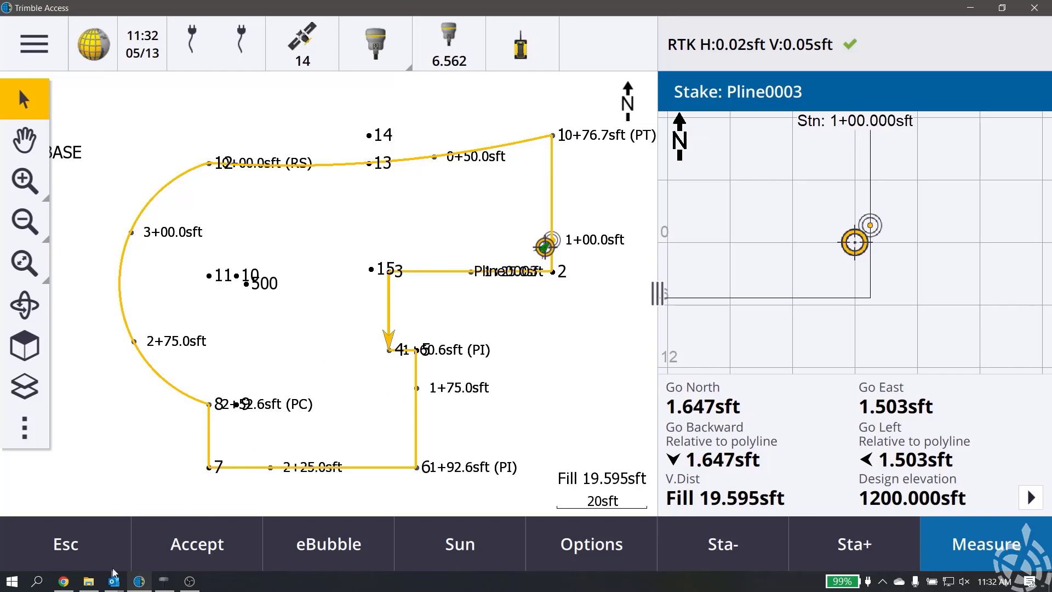
Exit the stakeout, confirm deleting Pline0003, and bring up the main menu
{"action": "left_click", "coordinate": [92, 557]}
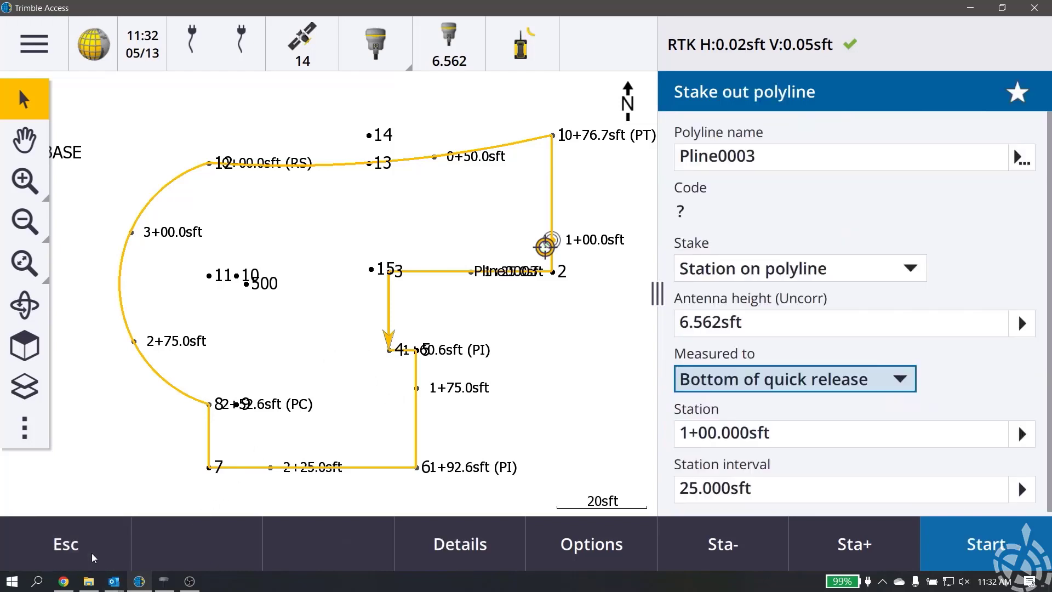
{"action": "left_click", "coordinate": [92, 557]}
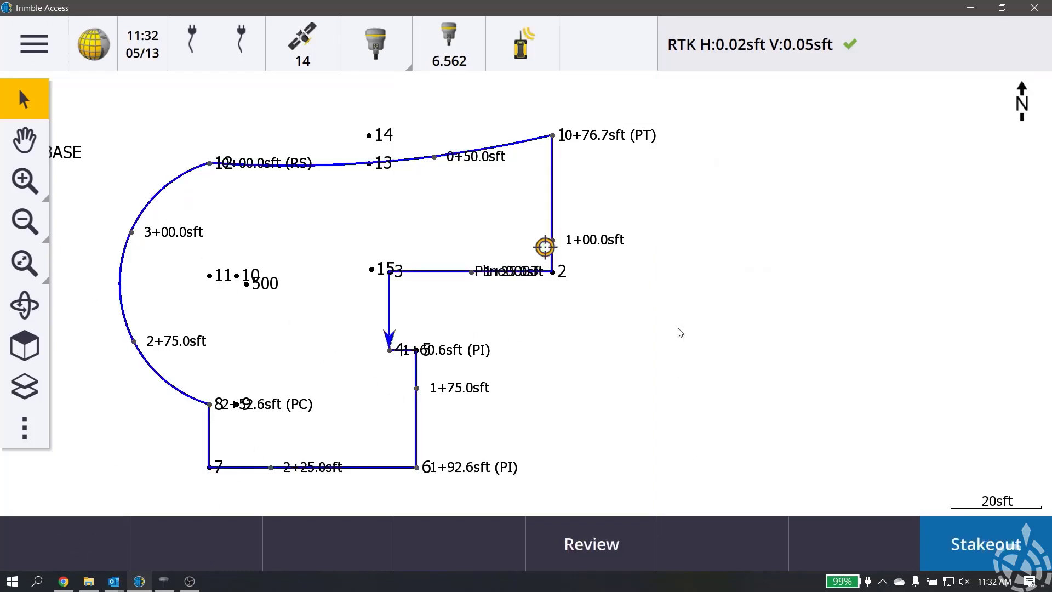
{"action": "key", "text": "Delete"}
{"action": "left_click", "coordinate": [945, 564]}
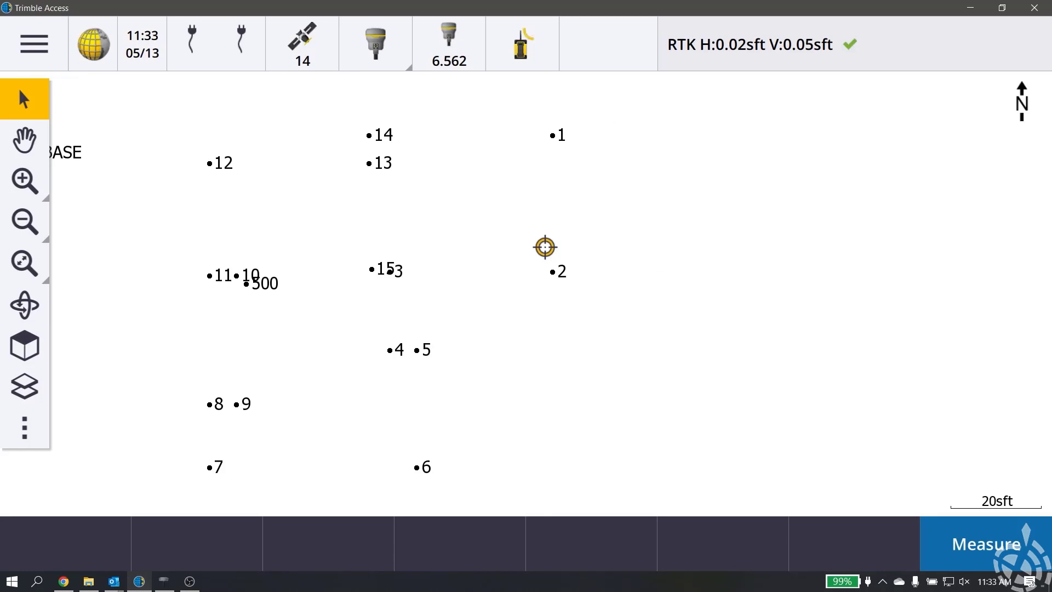
{"action": "left_click", "coordinate": [42, 43]}
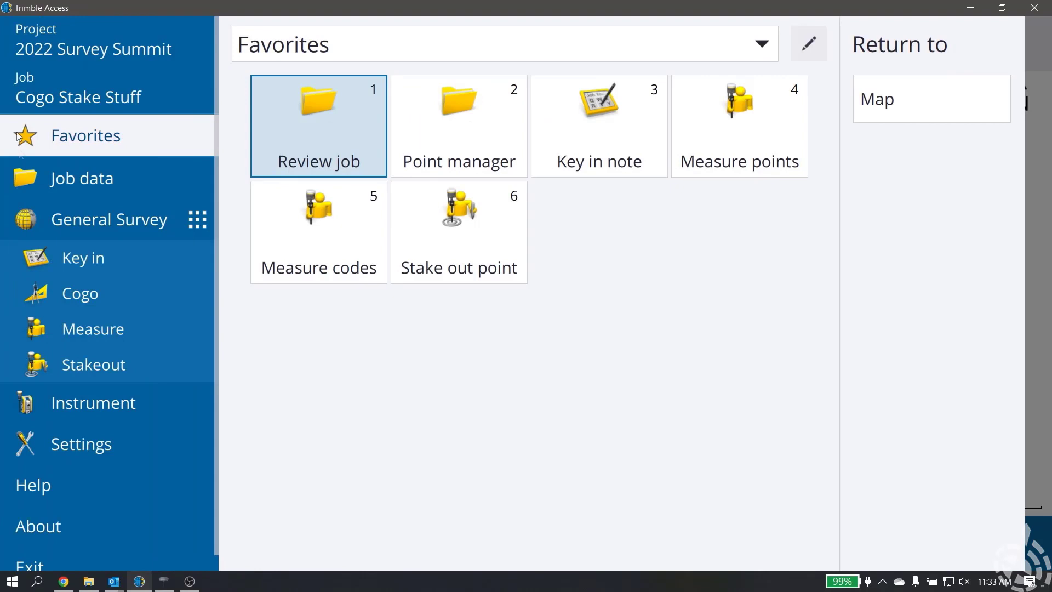
Key in a new polyline Pline0004 with point range 15(50,R,S)6
{"action": "left_click", "coordinate": [64, 256]}
{"action": "left_click", "coordinate": [268, 153]}
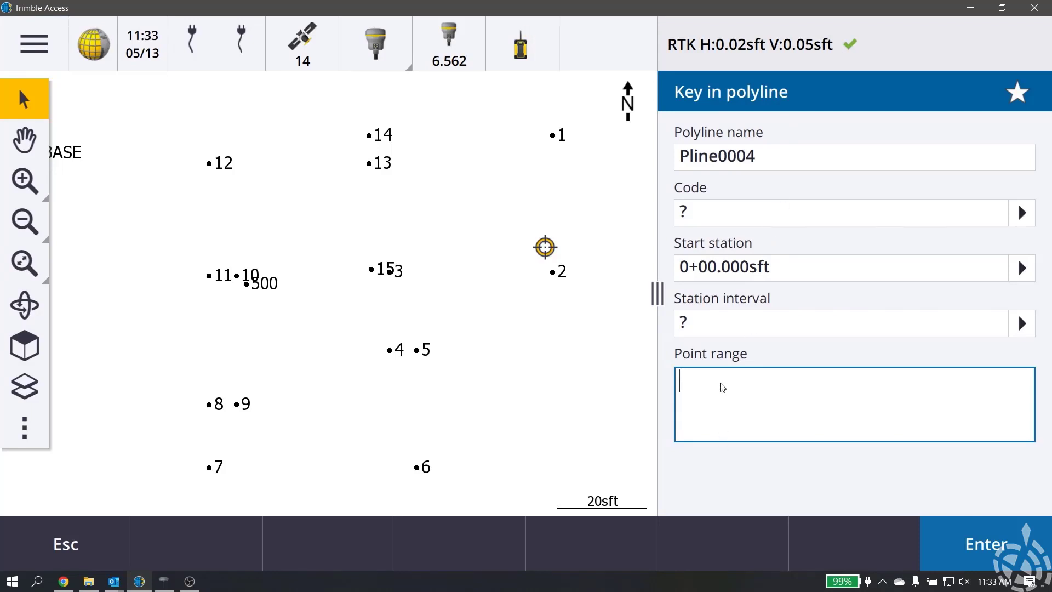
{"action": "type", "text": "15(50,"}
{"action": "type", "text": "R,"}
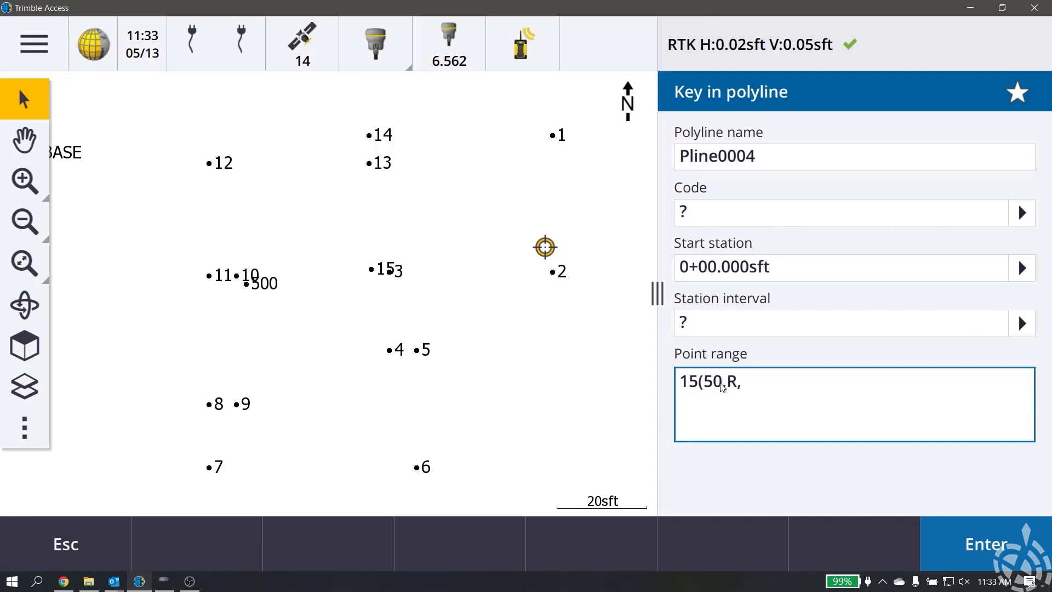
{"action": "type", "text": "S)6"}
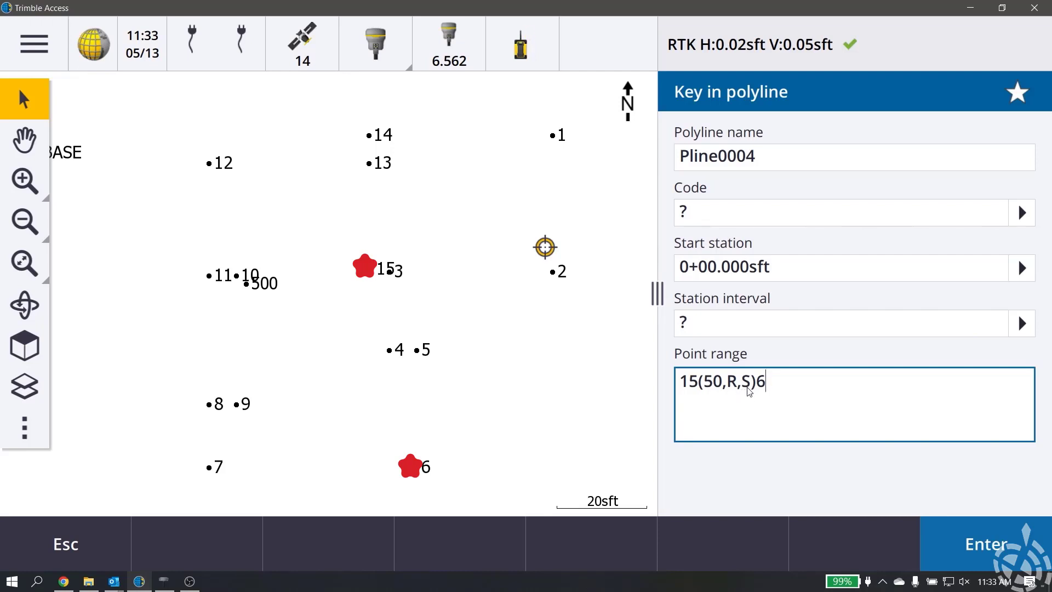
Preview the 50-radius arc from 15 to 6, then make it curve left: 15(50,L,S)6
{"action": "left_click", "coordinate": [982, 556]}
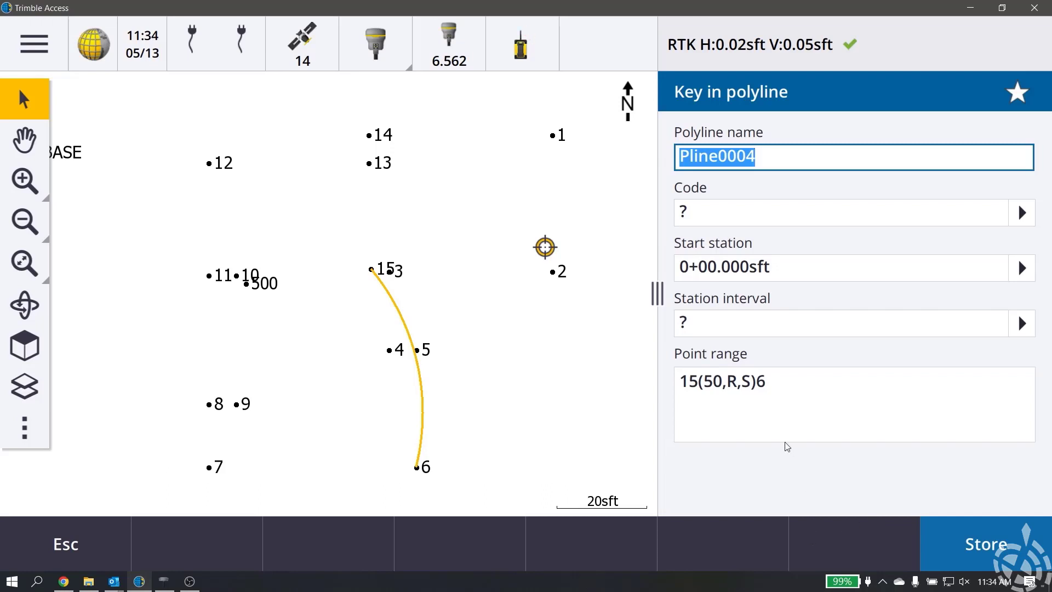
{"action": "left_click", "coordinate": [732, 391]}
{"action": "key", "text": "BackSpace"}
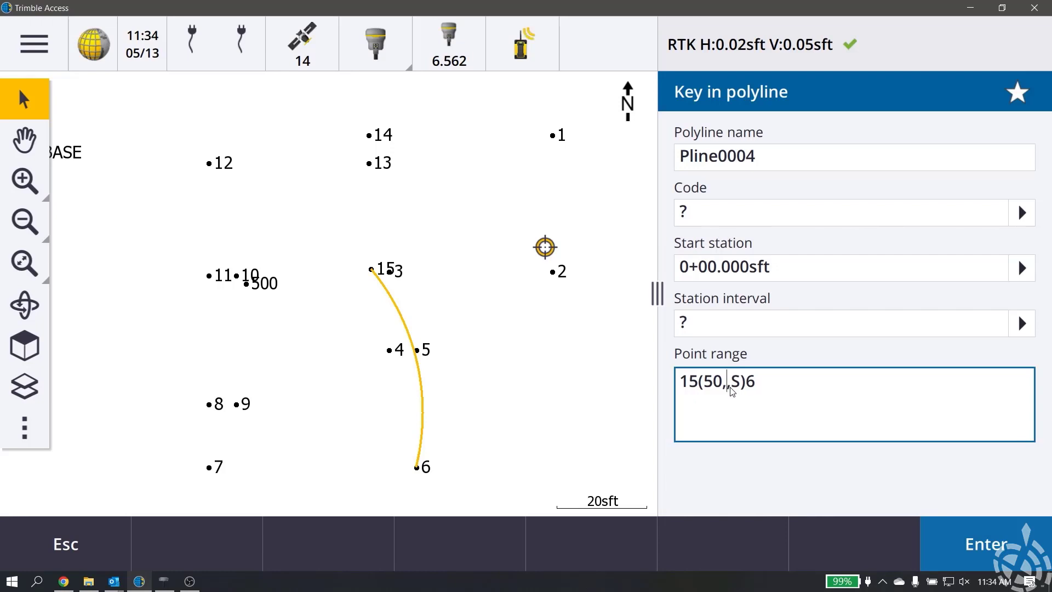
{"action": "type", "text": "L"}
{"action": "left_click", "coordinate": [968, 565]}
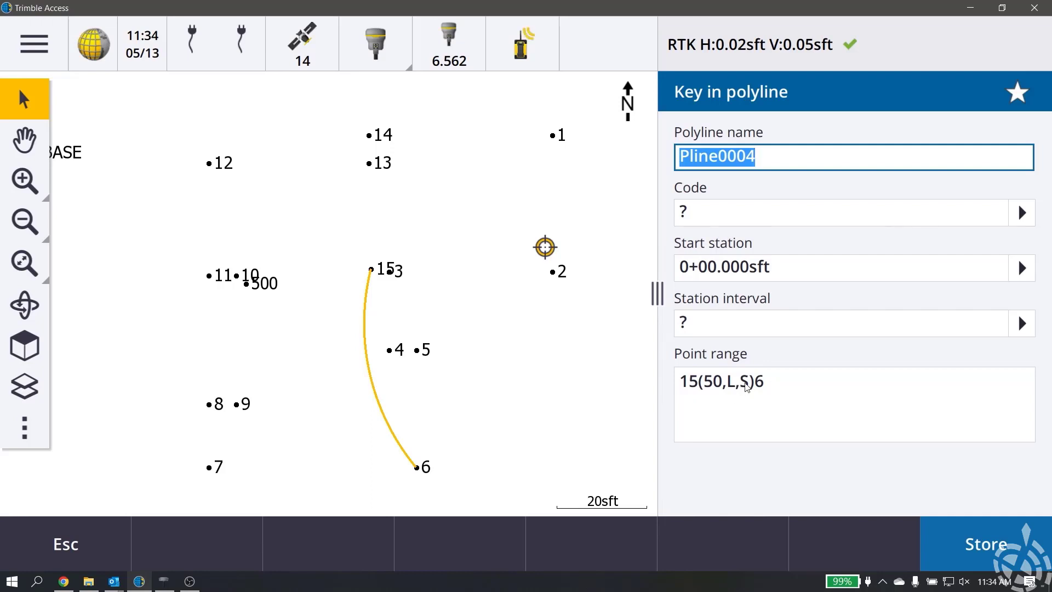
Try the large left arc option, then revert to the small left arc
{"action": "left_click", "coordinate": [751, 385]}
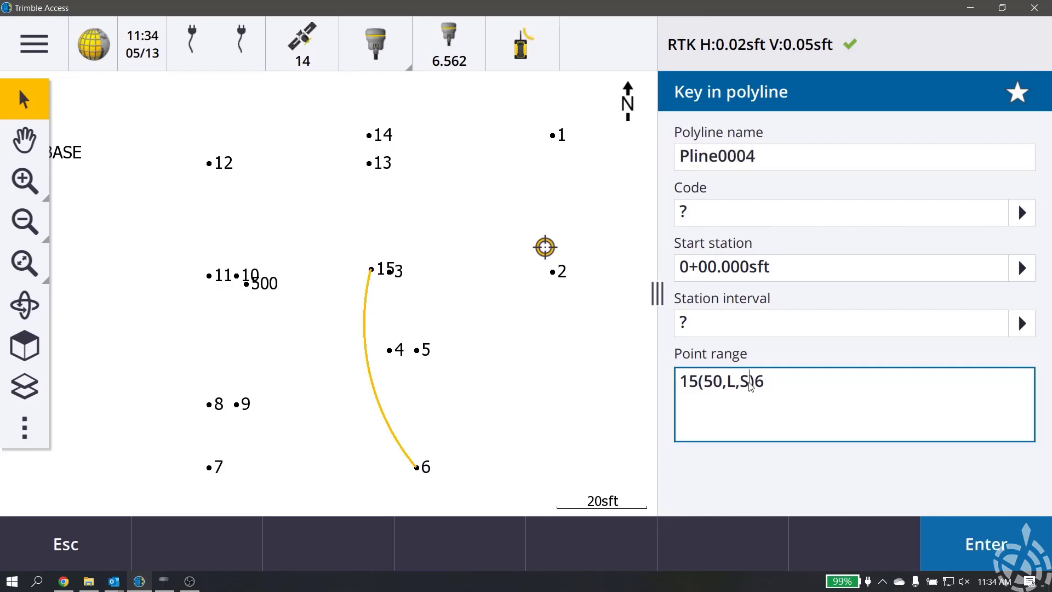
{"action": "key", "text": "BackSpace"}
{"action": "type", "text": "L"}
{"action": "key", "text": "Return"}
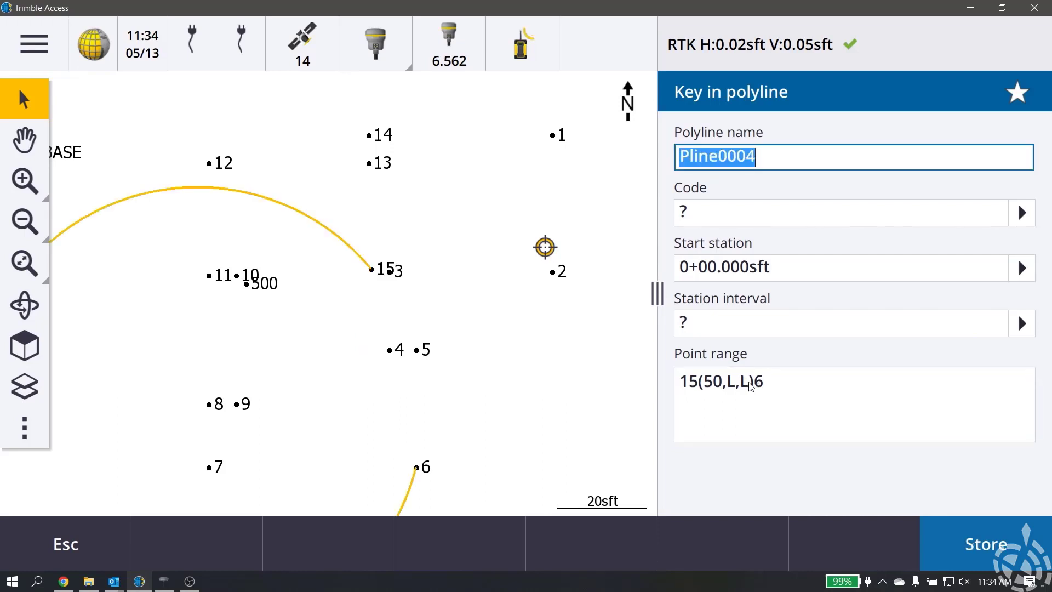
{"action": "left_click", "coordinate": [750, 386]}
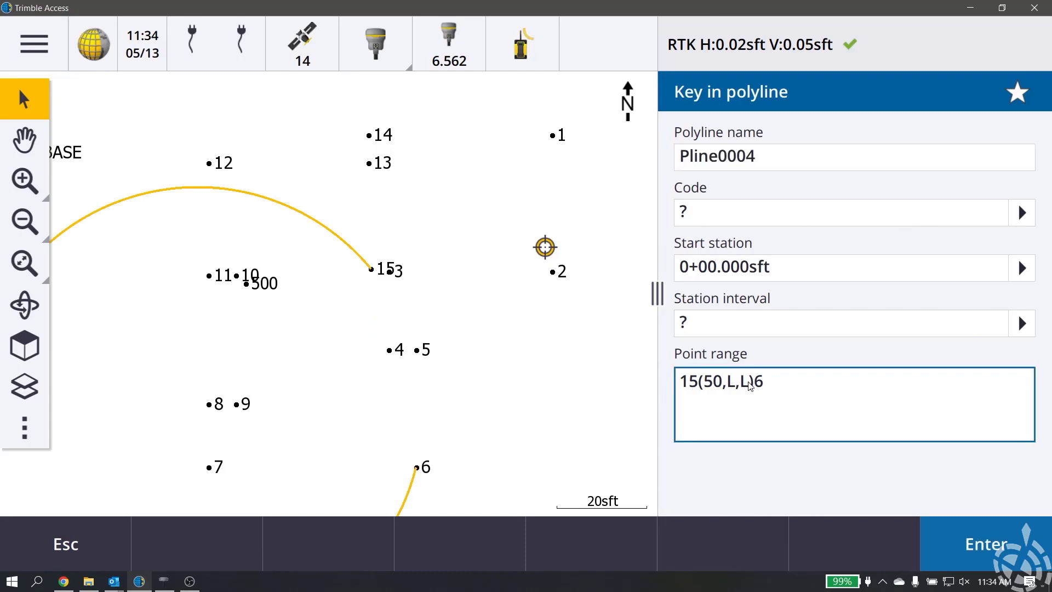
{"action": "key", "text": "BackSpace"}
{"action": "type", "text": "S"}
{"action": "key", "text": "Return"}
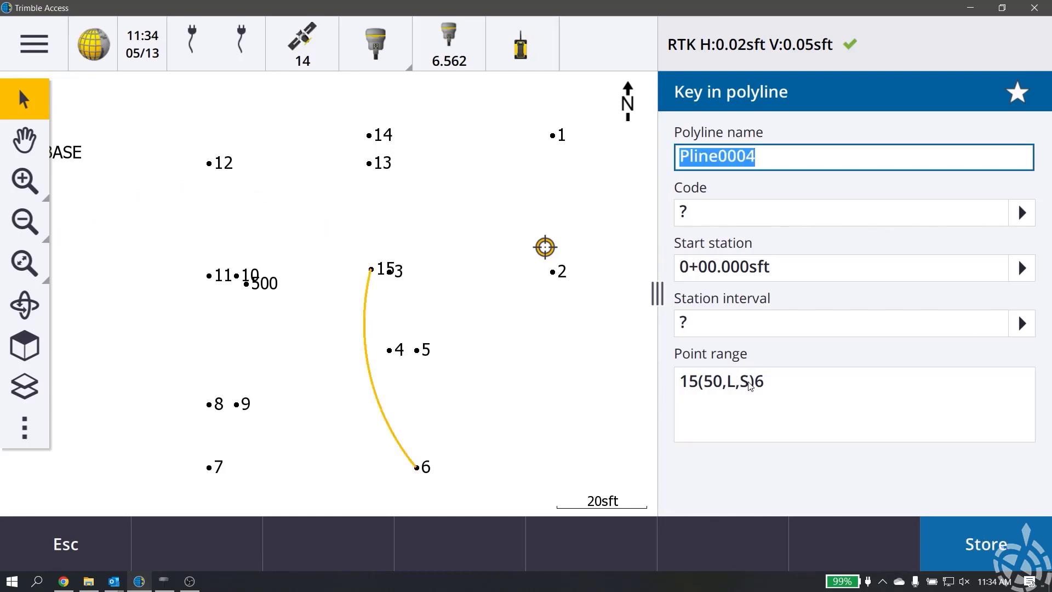
Change the small arc to curve right: 15(50,R,S)6
{"action": "left_click", "coordinate": [737, 385]}
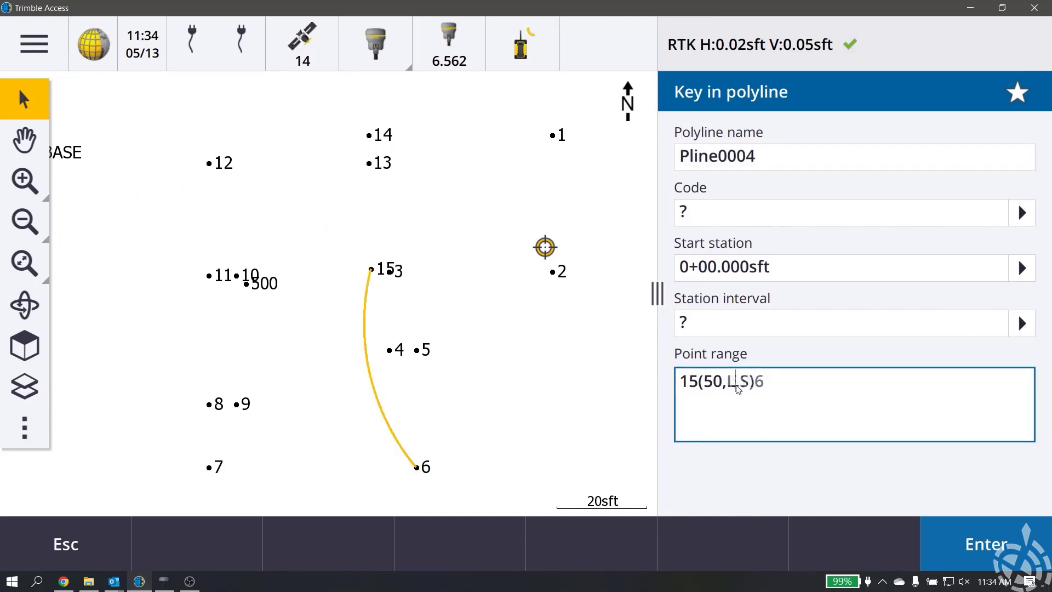
{"action": "key", "text": "BackSpace"}
{"action": "type", "text": "R"}
{"action": "key", "text": "Return"}
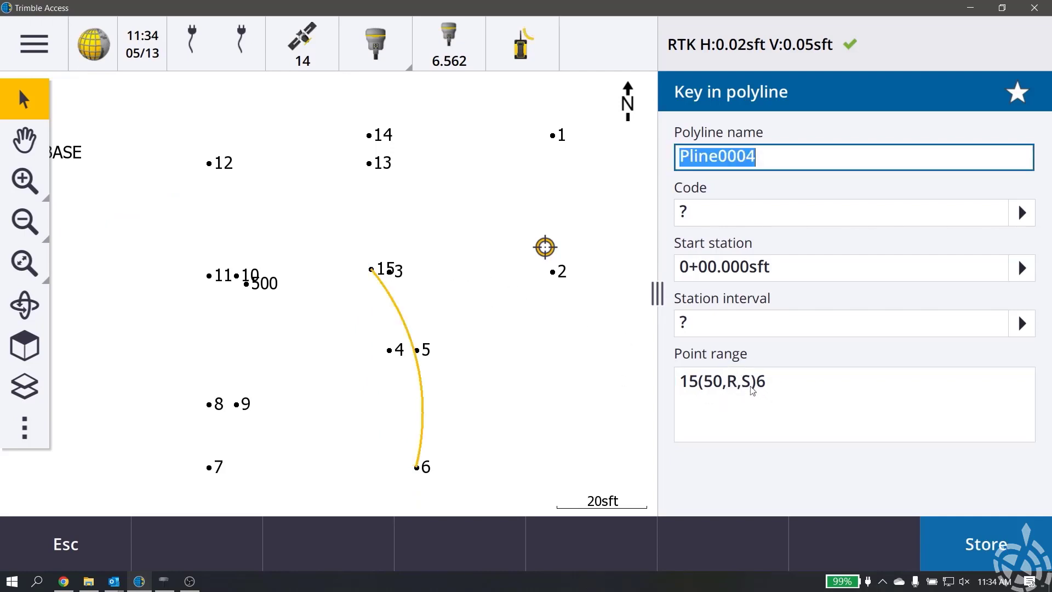
Preview the large right arc, then settle on the small right arc 15(50,R,S)6
{"action": "left_click", "coordinate": [751, 391]}
{"action": "key", "text": "BackSpace"}
{"action": "type", "text": "L"}
{"action": "key", "text": "Return"}
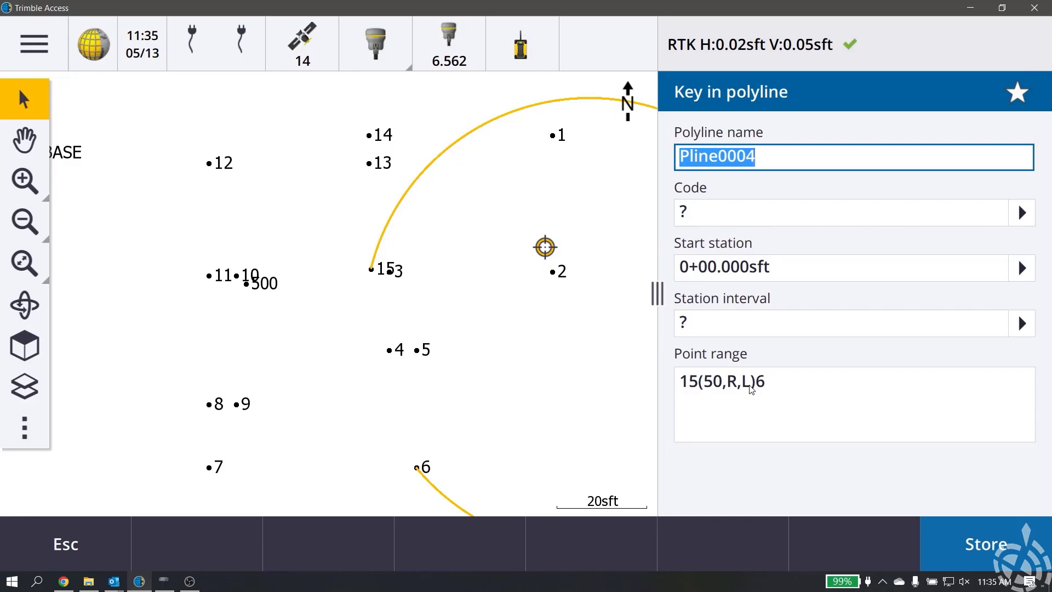
{"action": "left_click", "coordinate": [750, 384]}
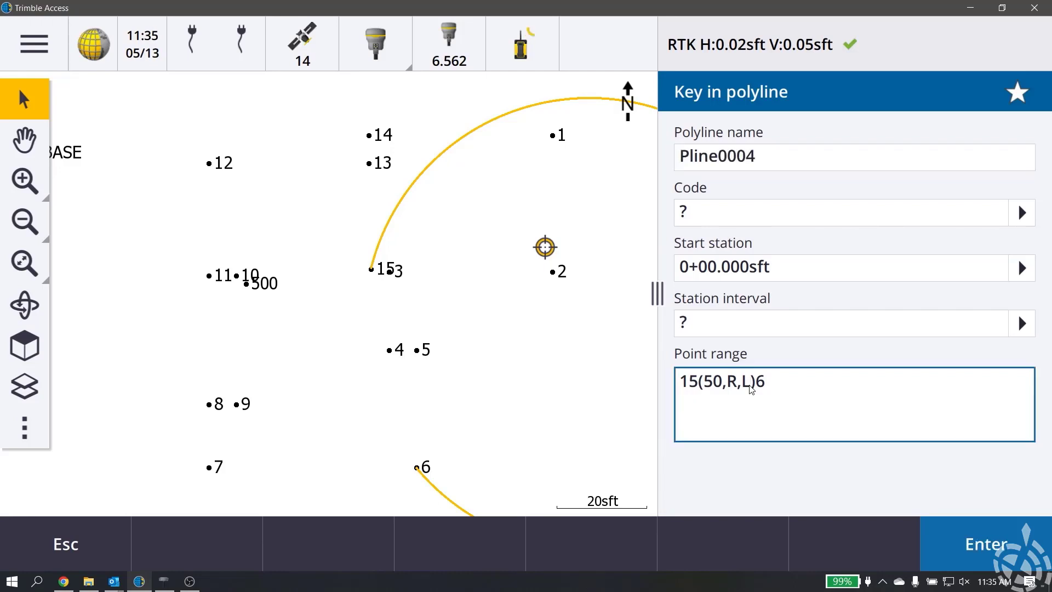
{"action": "key", "text": "BackSpace"}
{"action": "type", "text": "S"}
{"action": "key", "text": "Return"}
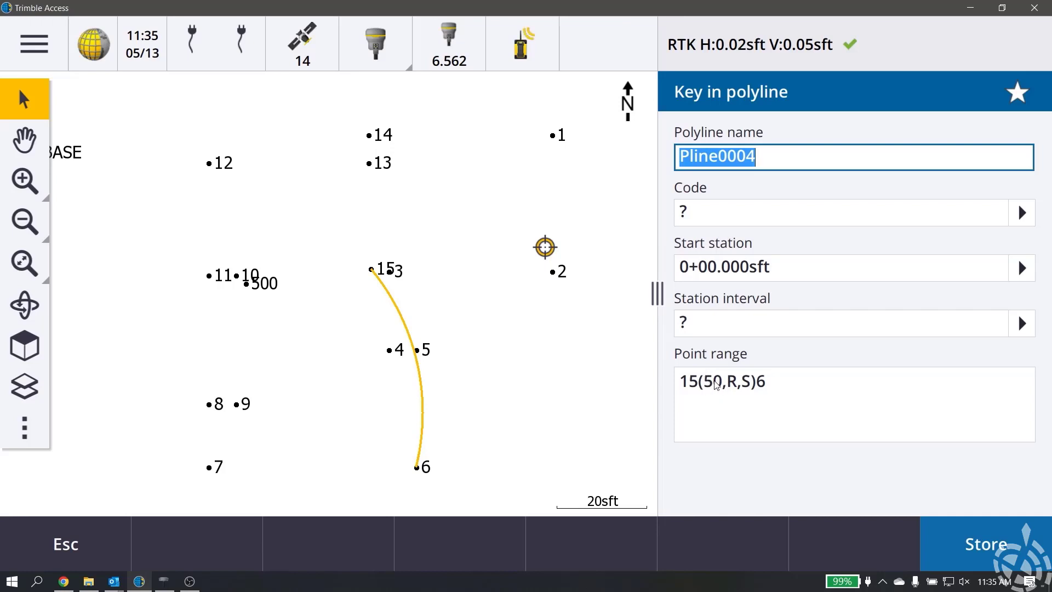
Replace the range with 12,15(100,R,S)6,7-10 and preview the polyline from 12 through 15, 6 and 7–10
{"action": "left_click", "coordinate": [798, 388]}
{"action": "key", "text": "BackSpace"}
{"action": "key", "text": "BackSpace"}
{"action": "key", "text": "BackSpace"}
{"action": "key", "text": "BackSpace"}
{"action": "key", "text": "BackSpace"}
{"action": "key", "text": "BackSpace"}
{"action": "key", "text": "BackSpace"}
{"action": "key", "text": "BackSpace"}
{"action": "key", "text": "BackSpace"}
{"action": "key", "text": "BackSpace"}
{"action": "key", "text": "BackSpace"}
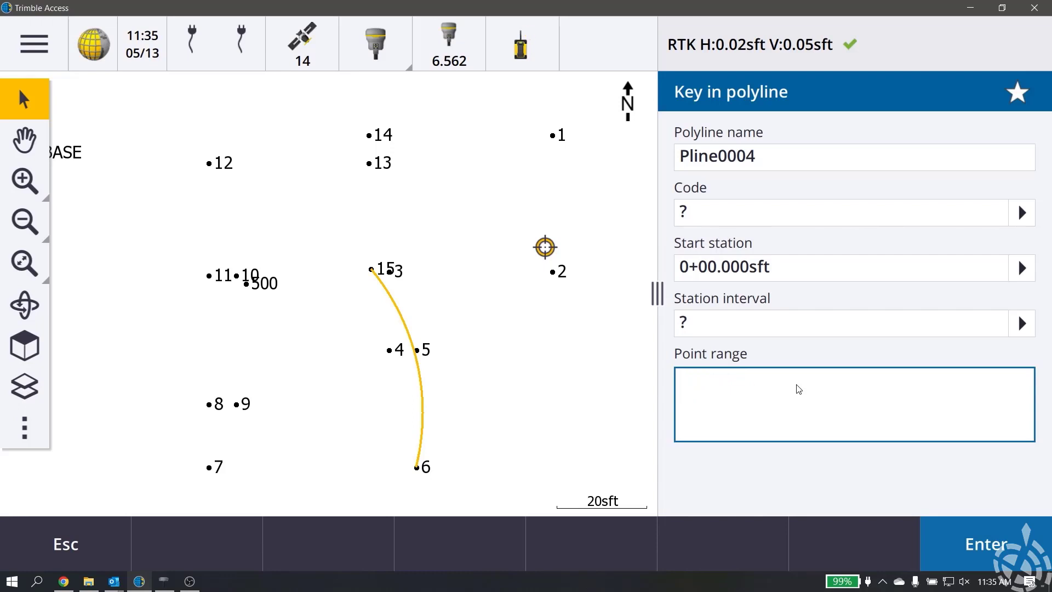
{"action": "type", "text": "12,15"}
{"action": "type", "text": "(100,R"}
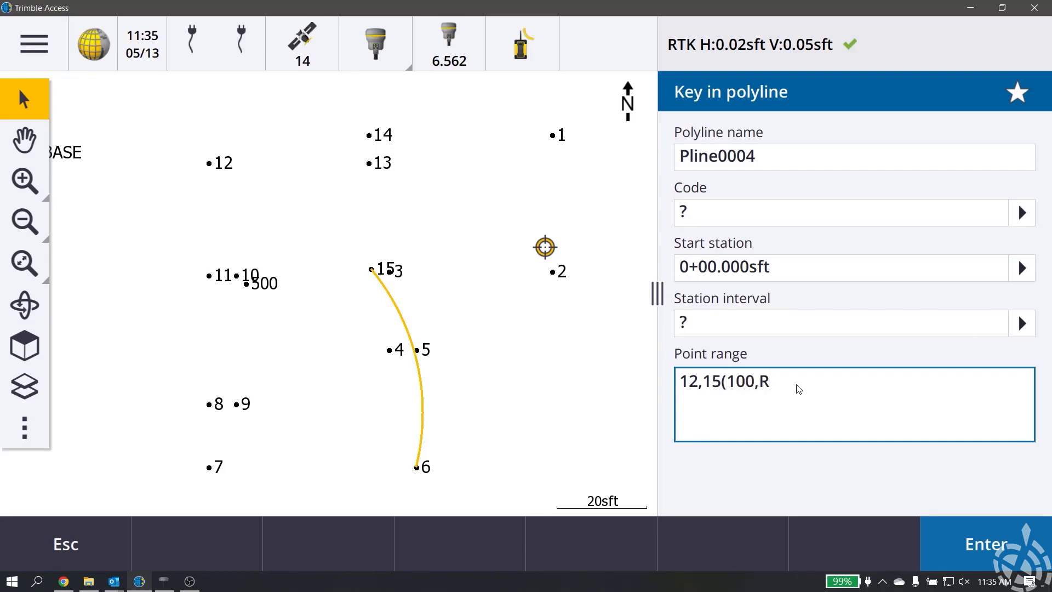
{"action": "type", "text": ",S)6,7-10"}
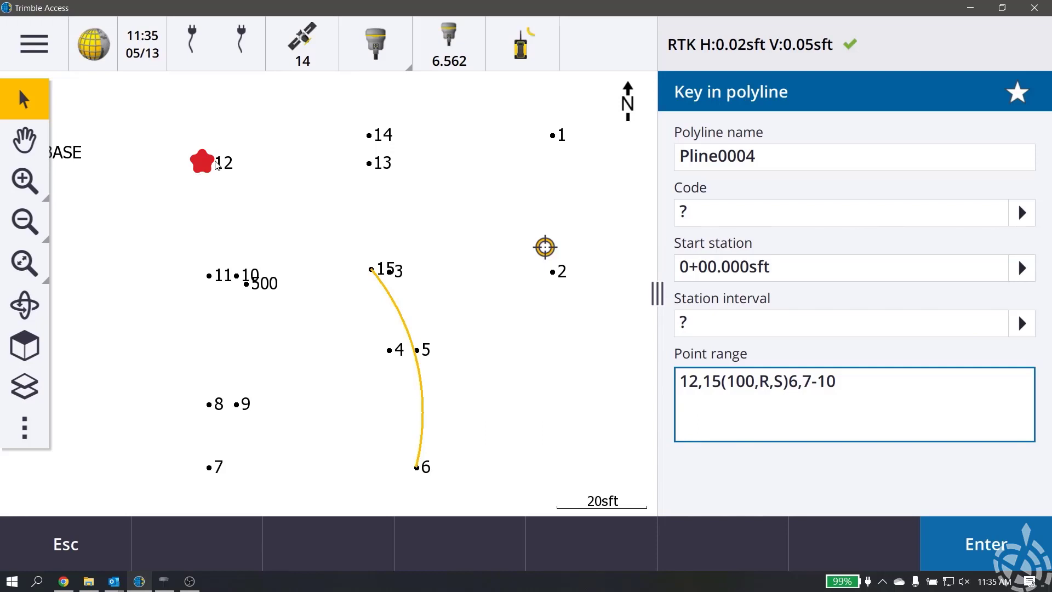
{"action": "left_click", "coordinate": [370, 268]}
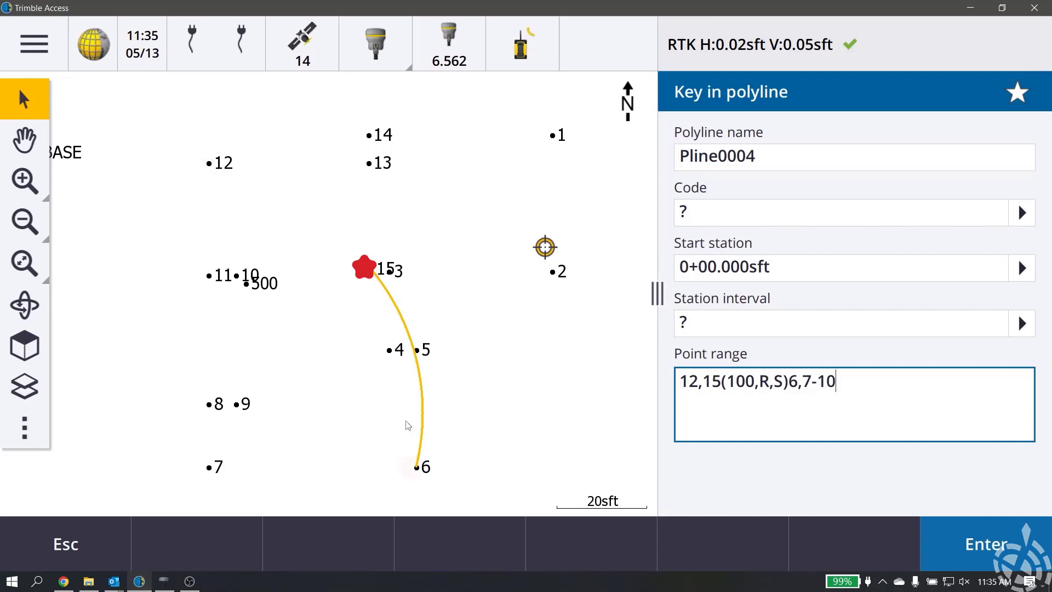
{"action": "left_click", "coordinate": [420, 467]}
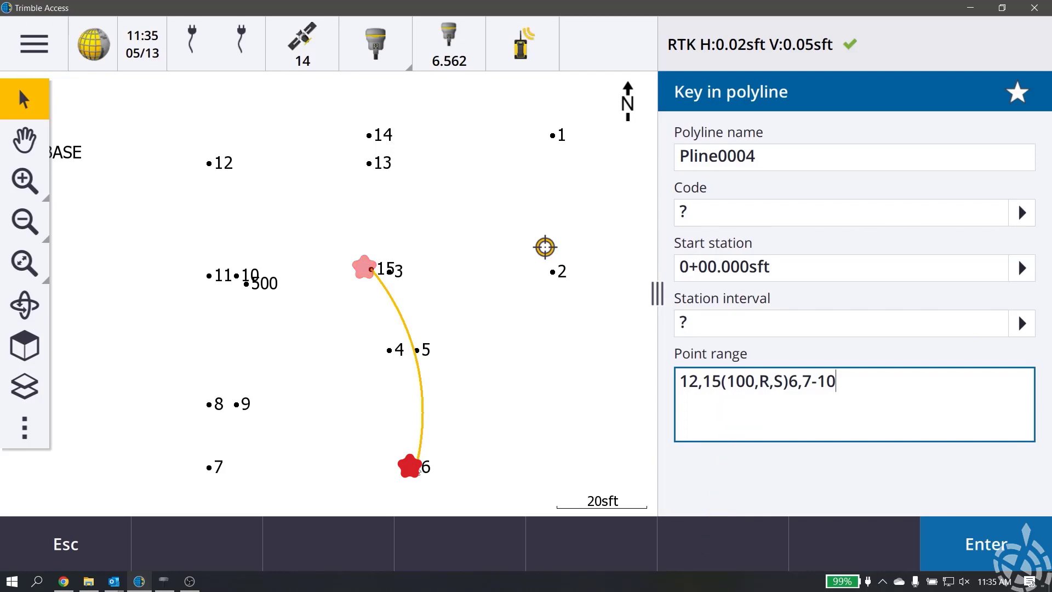
{"action": "left_click", "coordinate": [227, 467]}
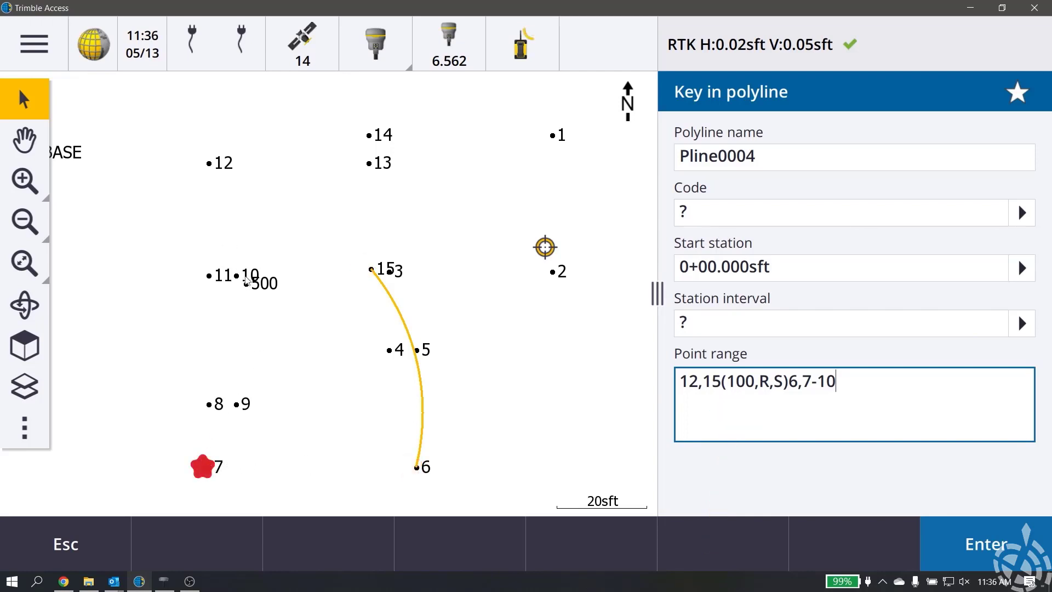
{"action": "left_click", "coordinate": [984, 523]}
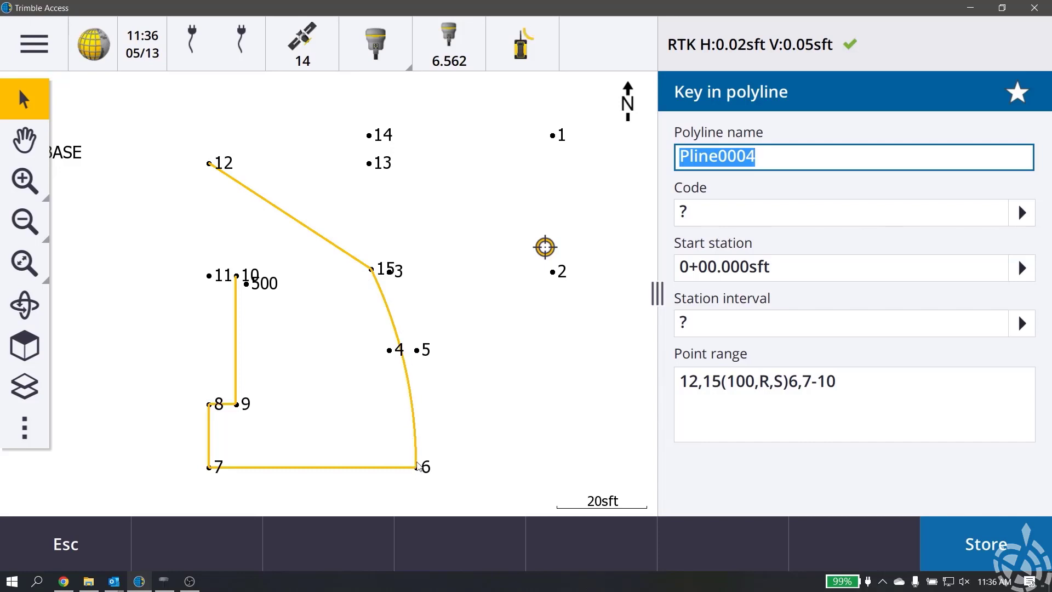
Flip the 100-radius arc to curve left, giving range 12,15(100,L,S)6,7-10
{"action": "left_click", "coordinate": [769, 388]}
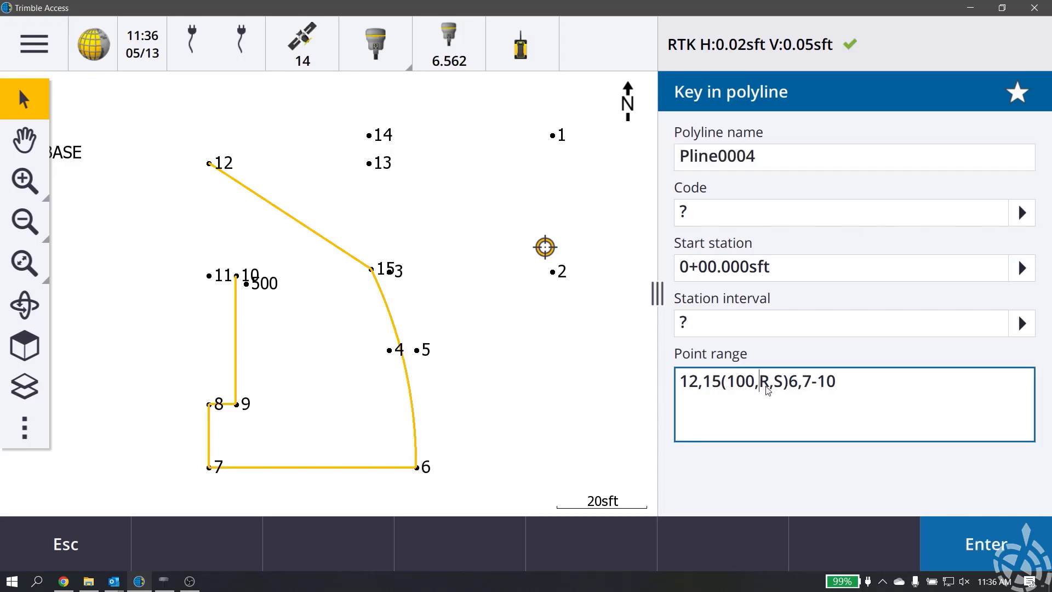
{"action": "key", "text": "Delete"}
{"action": "type", "text": "L"}
{"action": "left_click", "coordinate": [985, 554]}
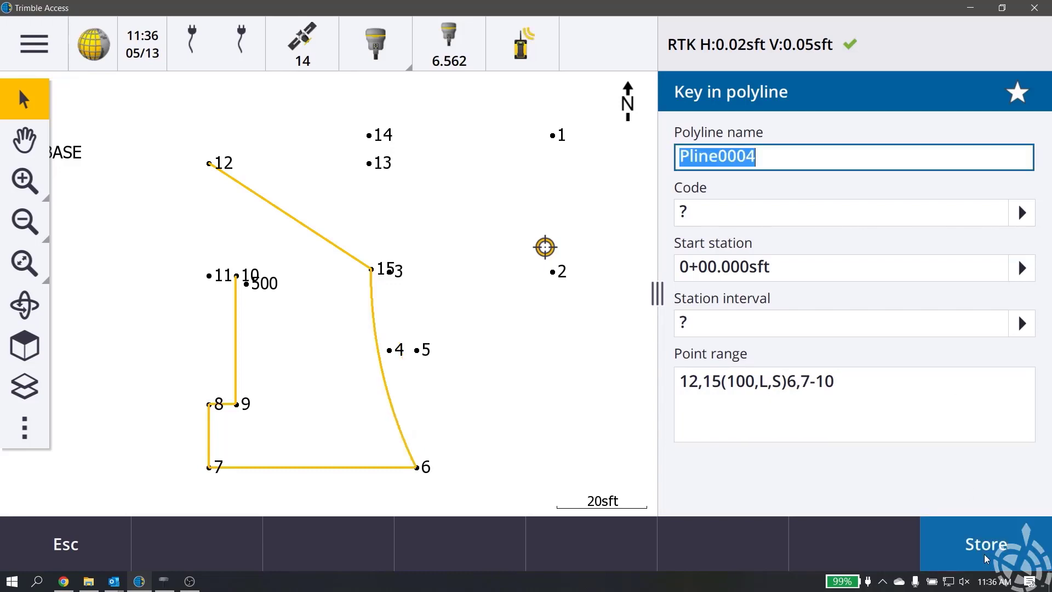